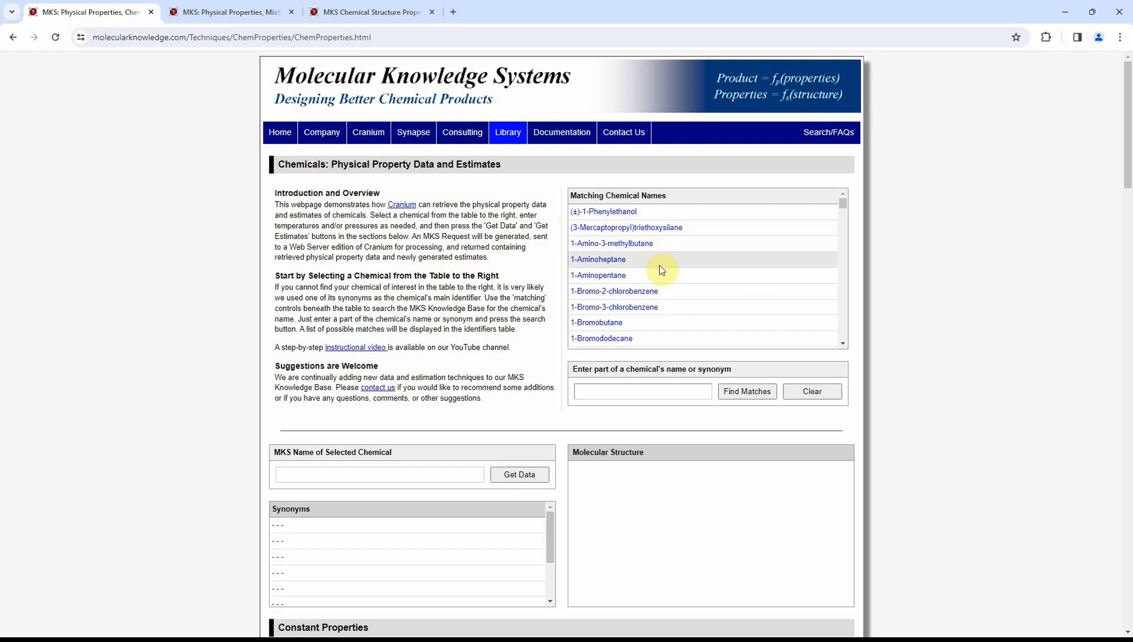
Select 1-Hexanol from the matching chemical names and retrieve its synonyms and molecular structure
scroll(659, 266, "down", 5)
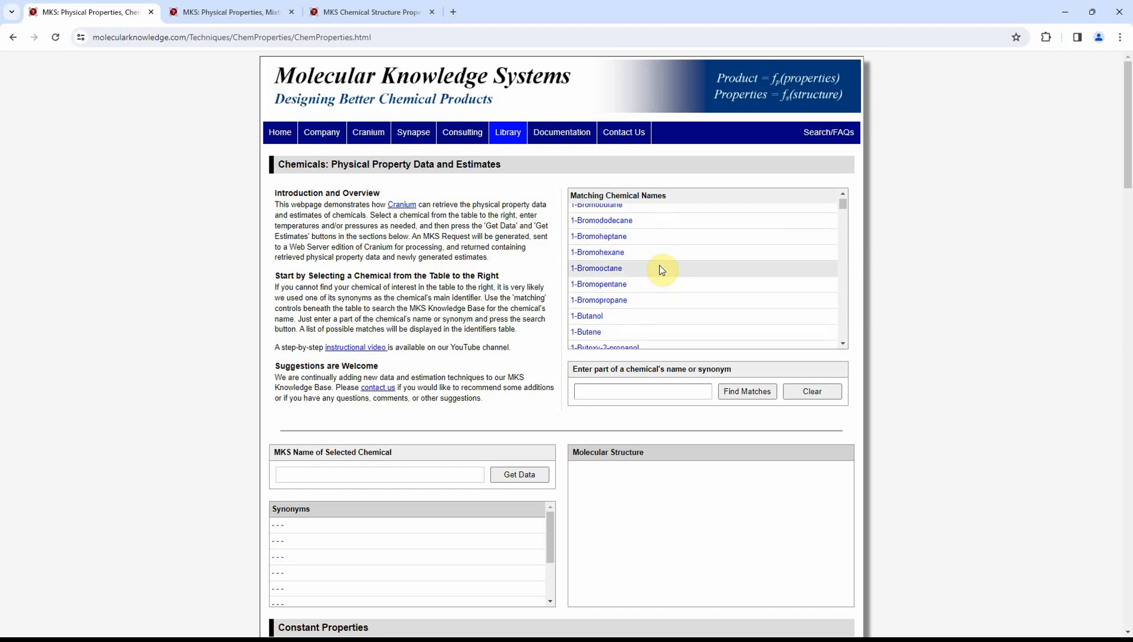
scroll(660, 266, "down", 8)
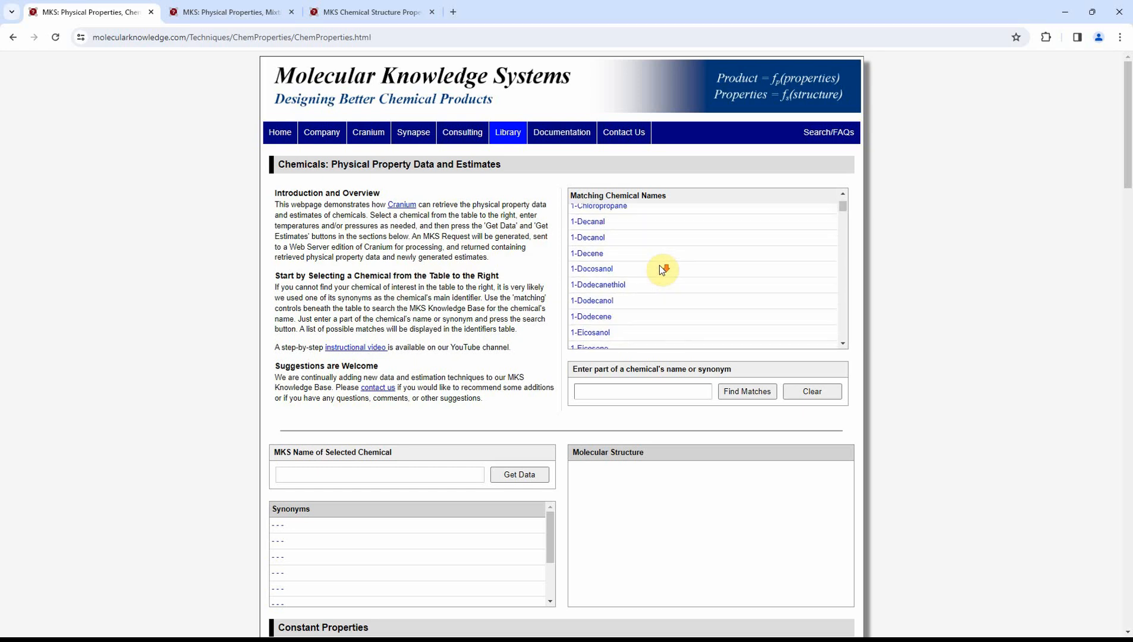
scroll(659, 266, "down", 3)
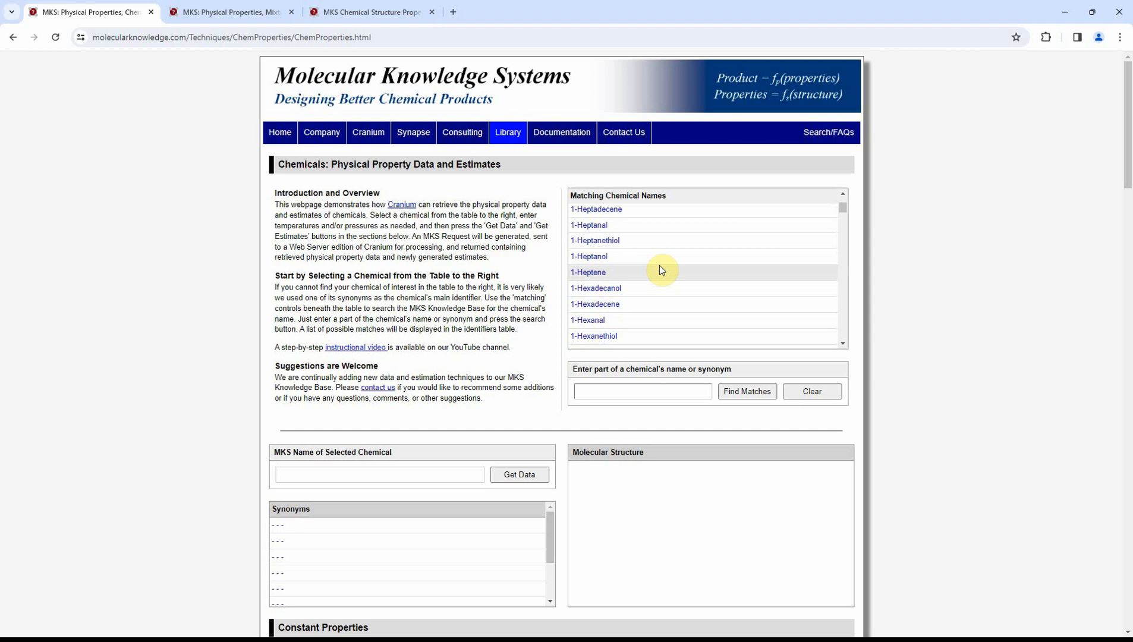
scroll(662, 269, "down", 1)
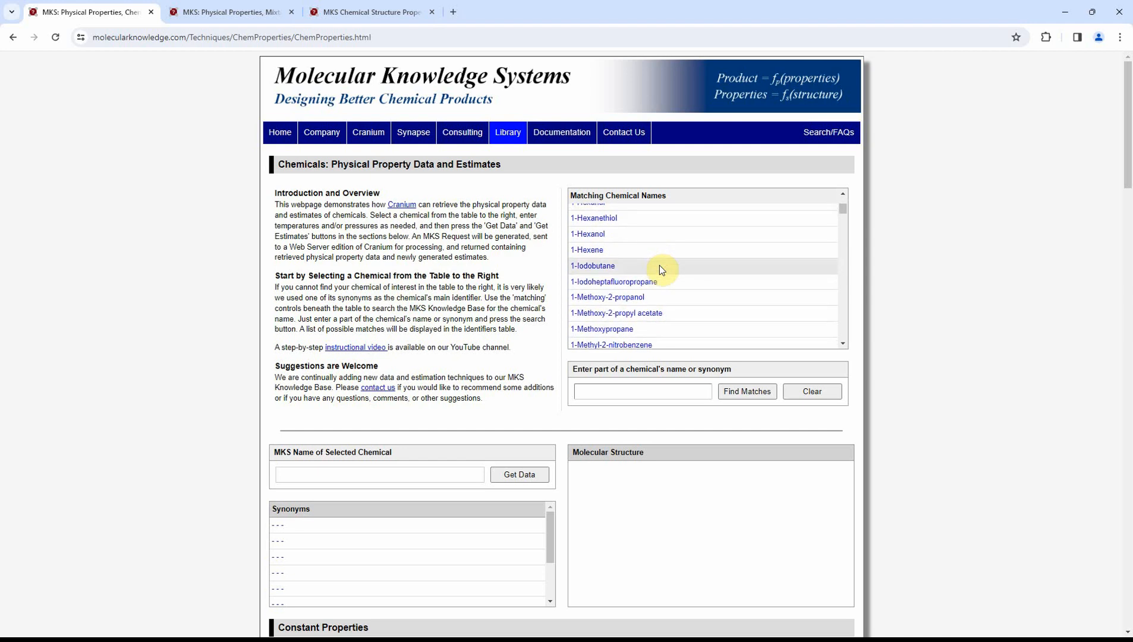
left_click(652, 234)
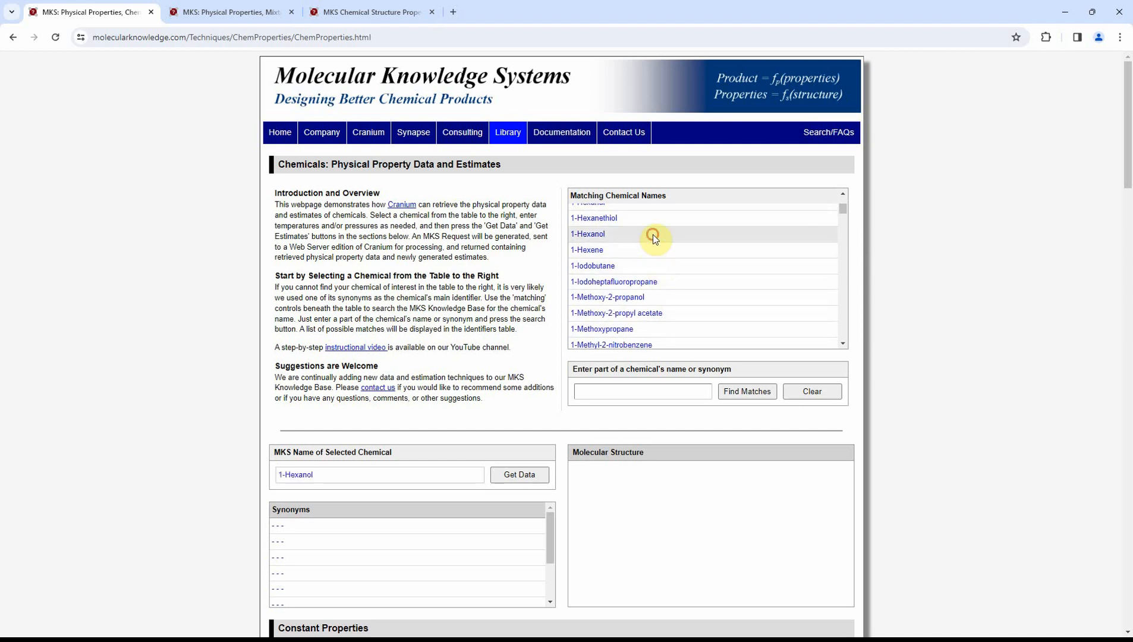
scroll(889, 280, "down", 4)
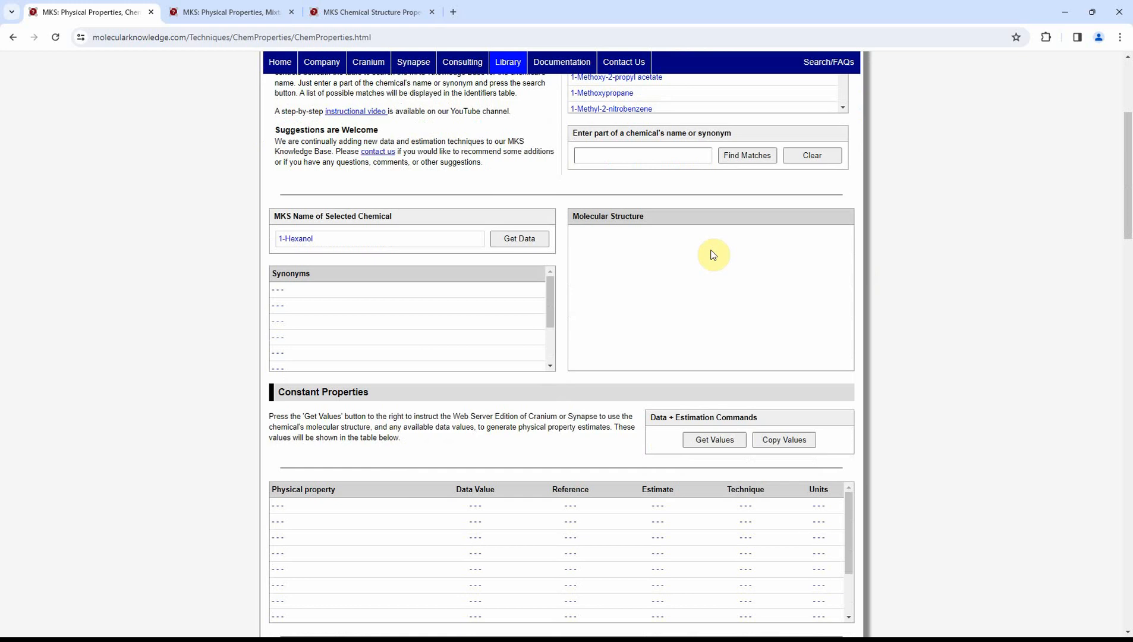
left_click(518, 239)
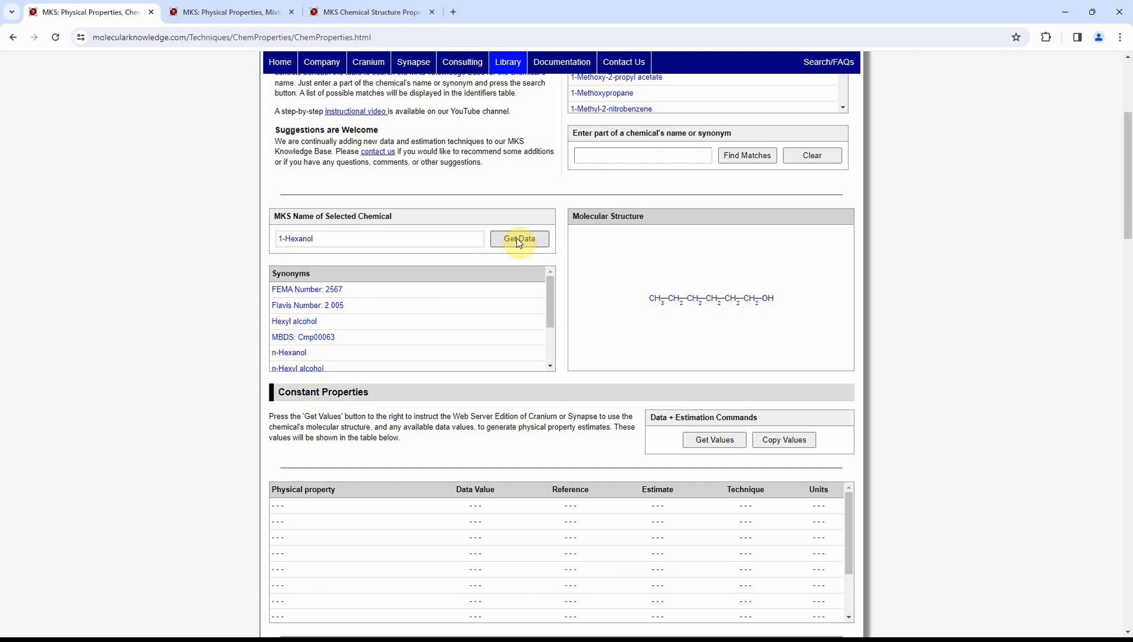
Get the constant property values for 1-Hexanol and retrieve its temperature-dependent liquid density data in kg/m3
scroll(898, 274, "down", 3)
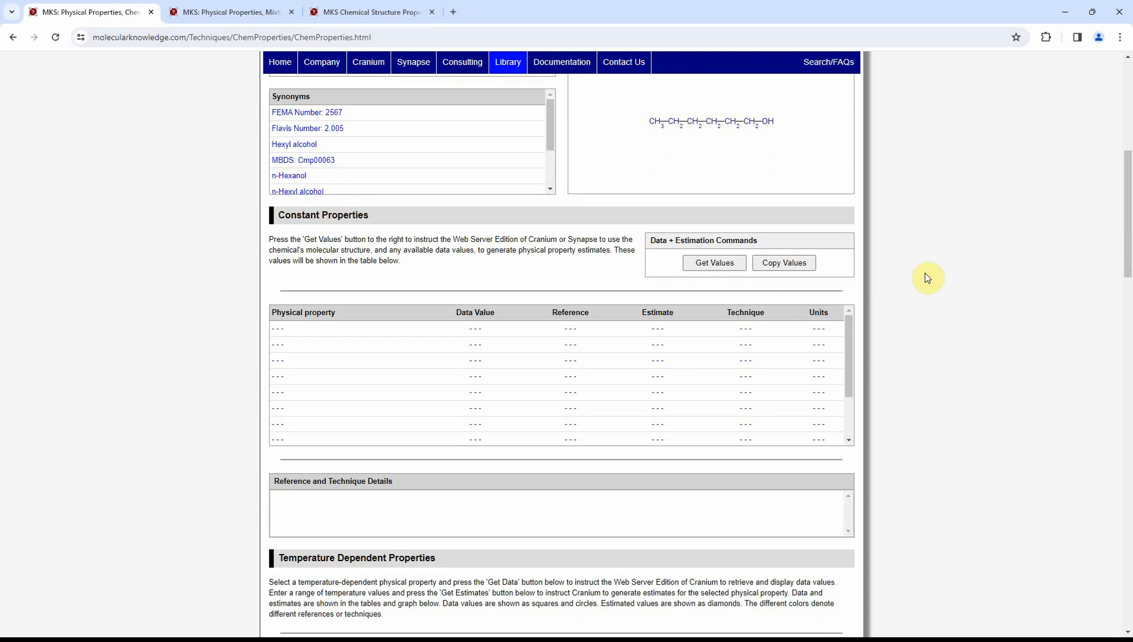
left_click(714, 266)
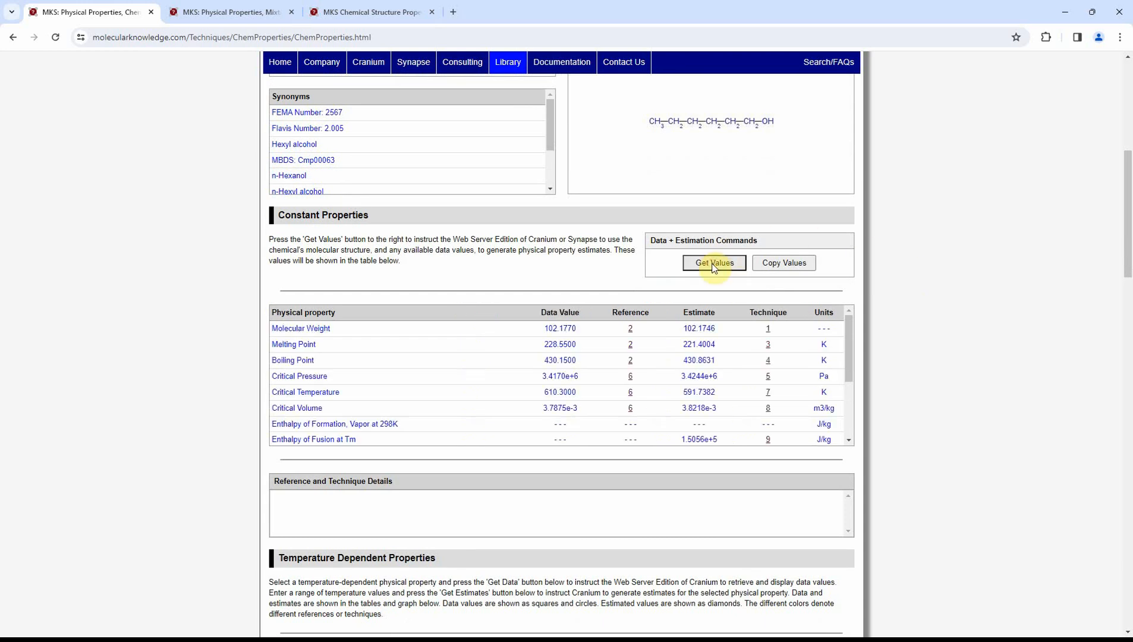
scroll(895, 272, "down", 3)
scroll(894, 272, "down", 4)
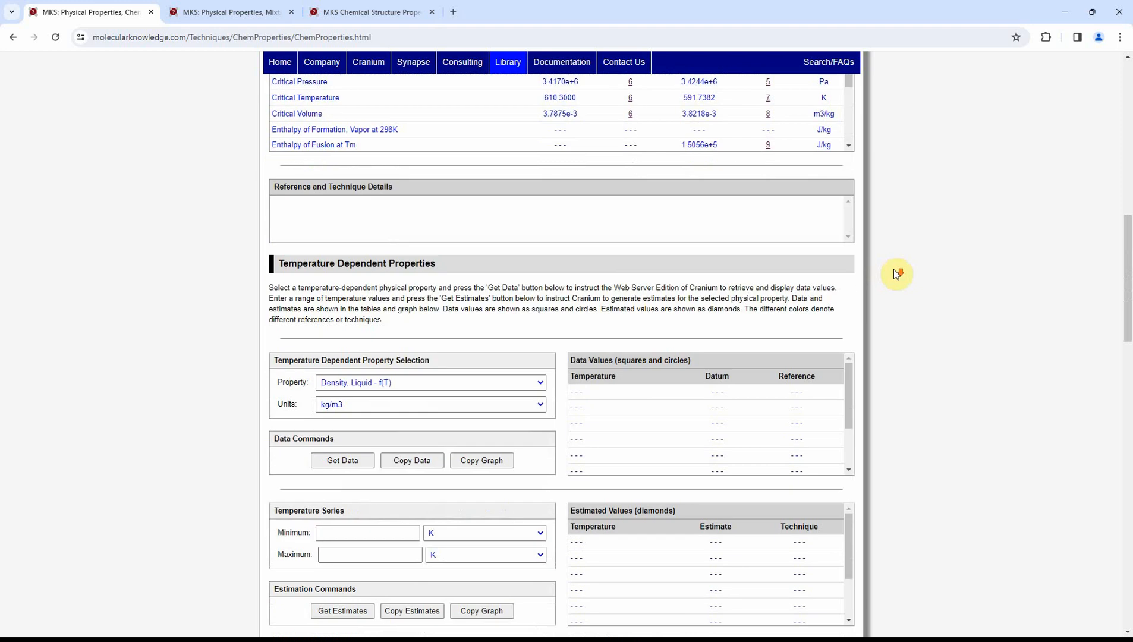
left_click(333, 343)
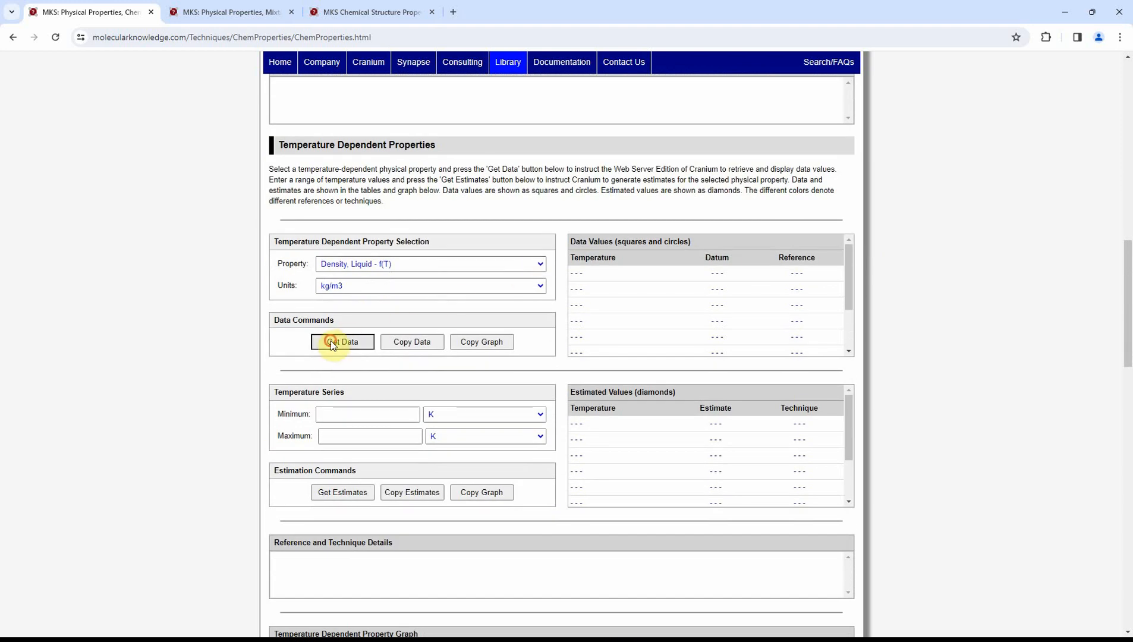
Estimate the liquid density of 1-Hexanol over a temperature series from 222 K to 444 K
left_click(391, 413)
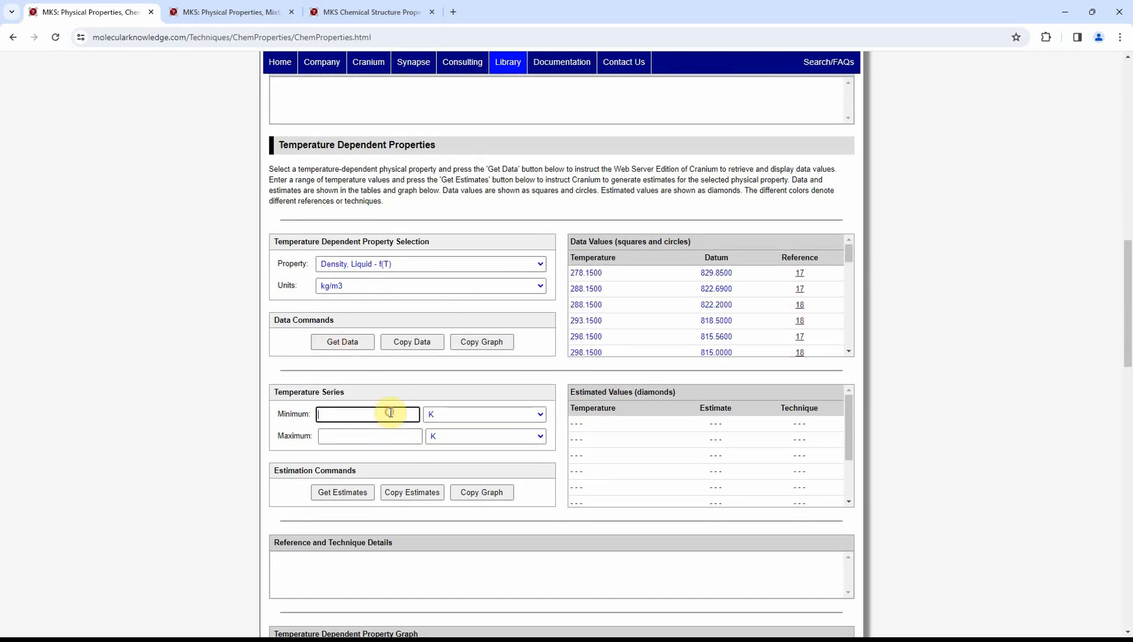
type("222")
left_click(368, 437)
type("444")
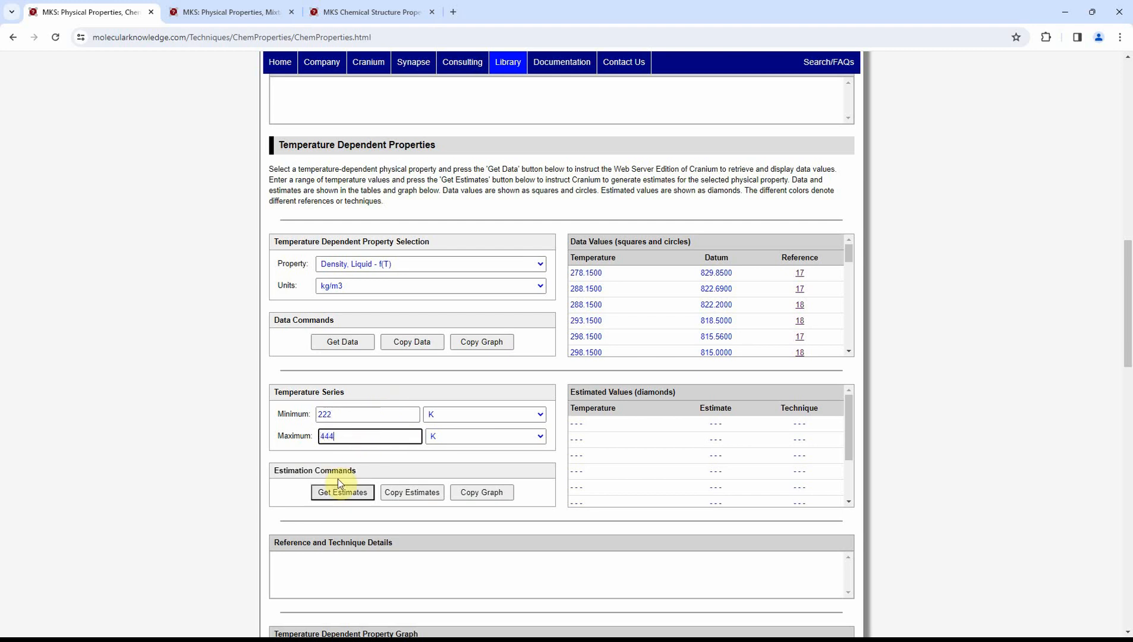
left_click(336, 491)
Examine the density graph and the source details for data references 17 and 18 and estimation technique 20
scroll(904, 452, "down", 4)
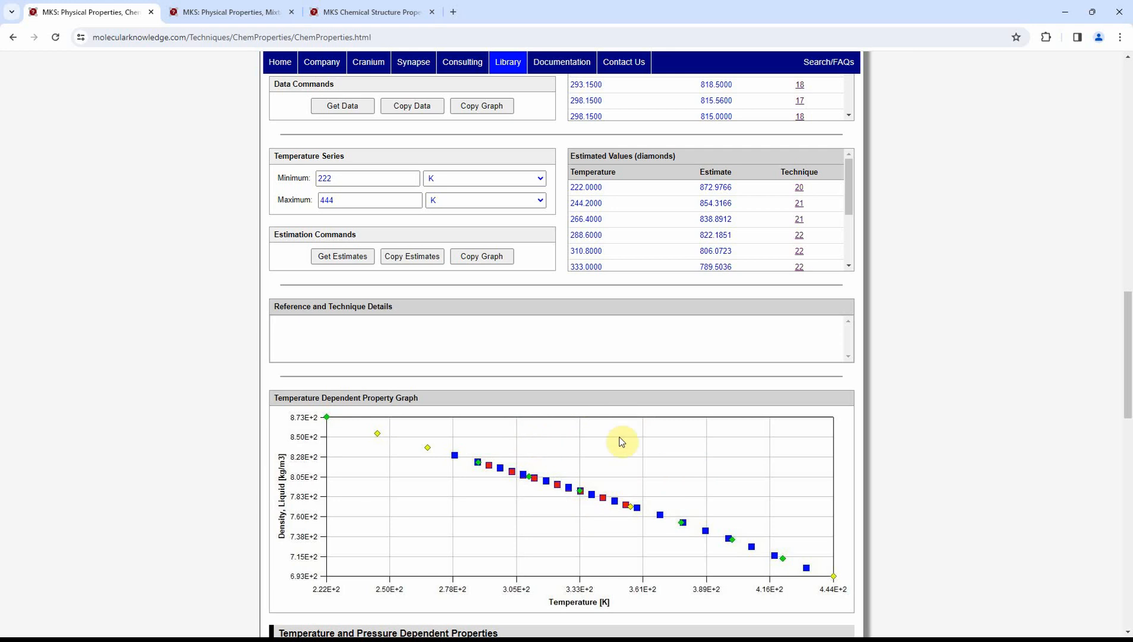
left_click(800, 102)
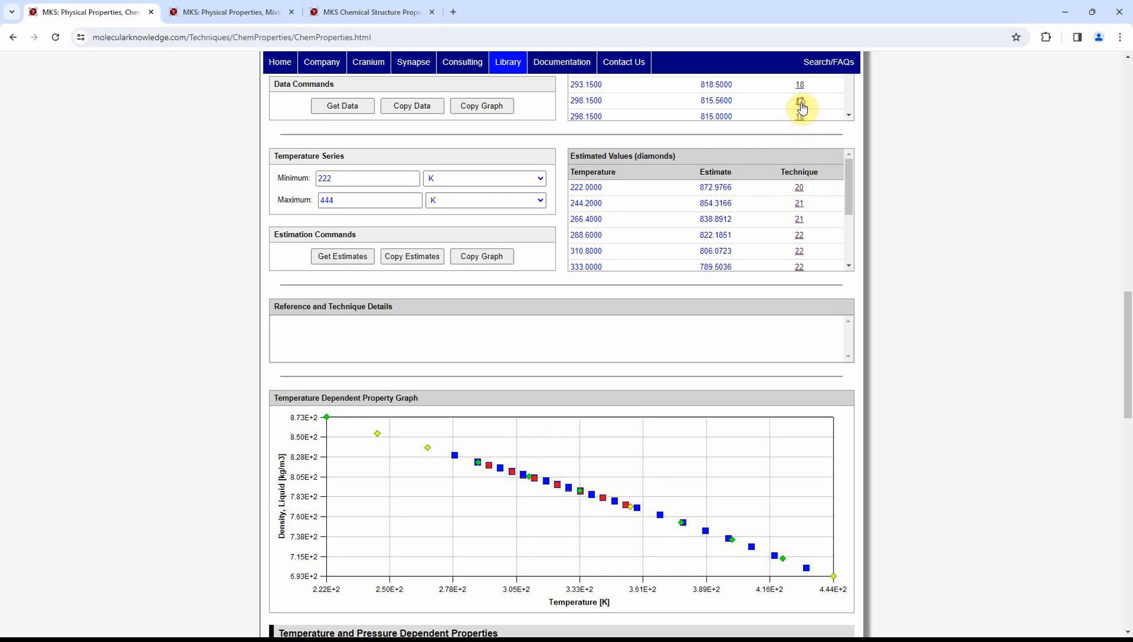
left_click(799, 86)
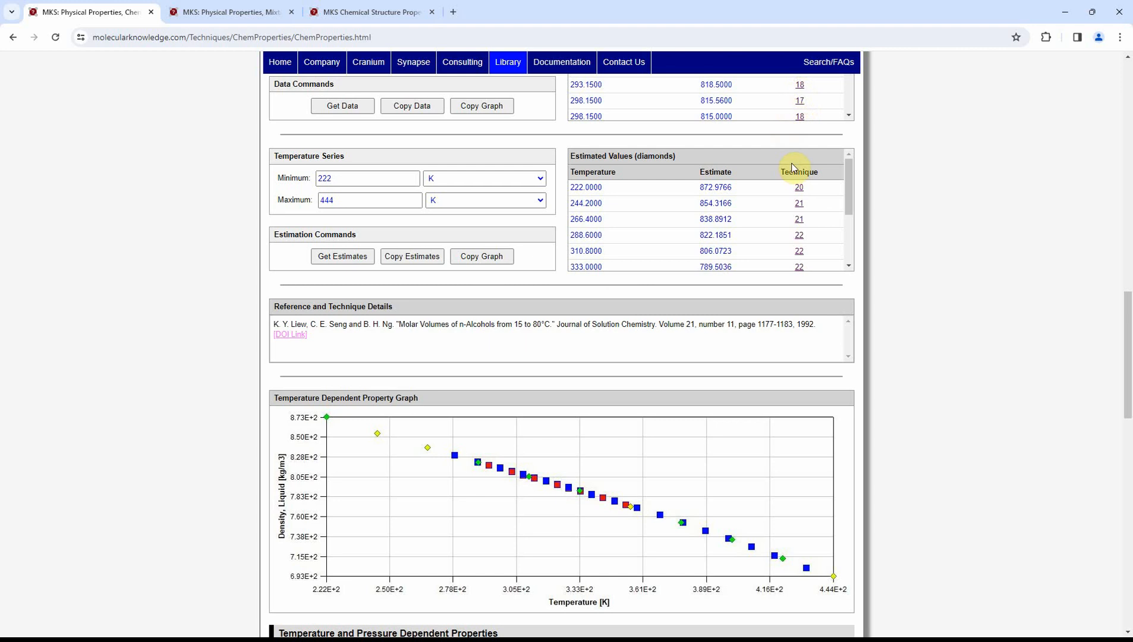
left_click(799, 188)
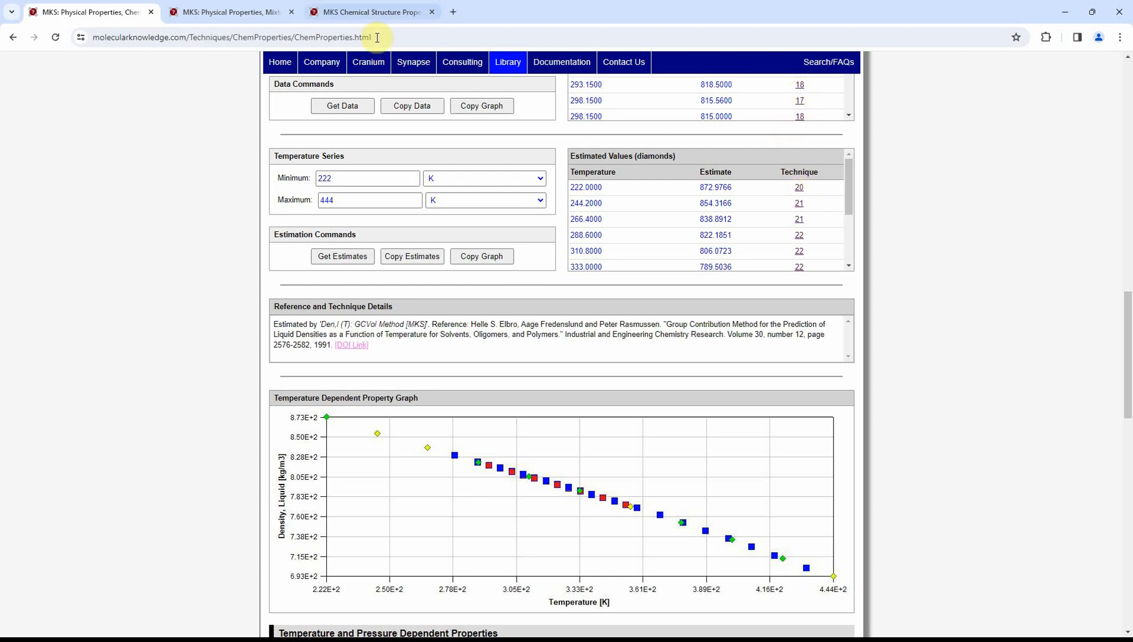
Switch to the mixtures property page and choose 1-Butanol as component 1 and 1-Butoxy-2-propanol as component 2
left_click(219, 13)
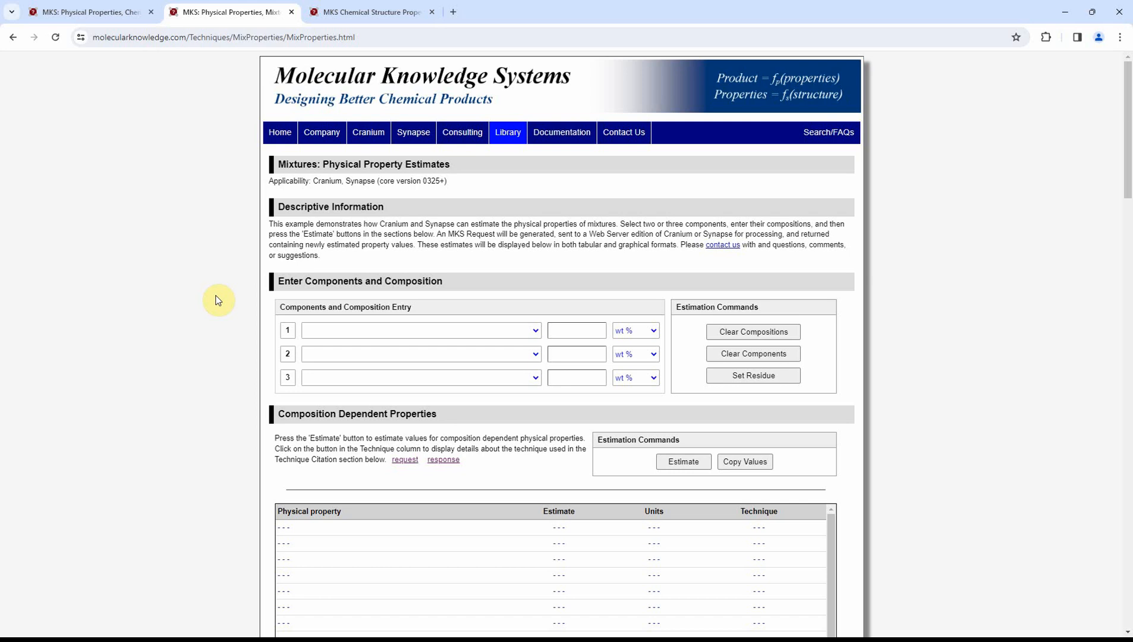
left_click(364, 331)
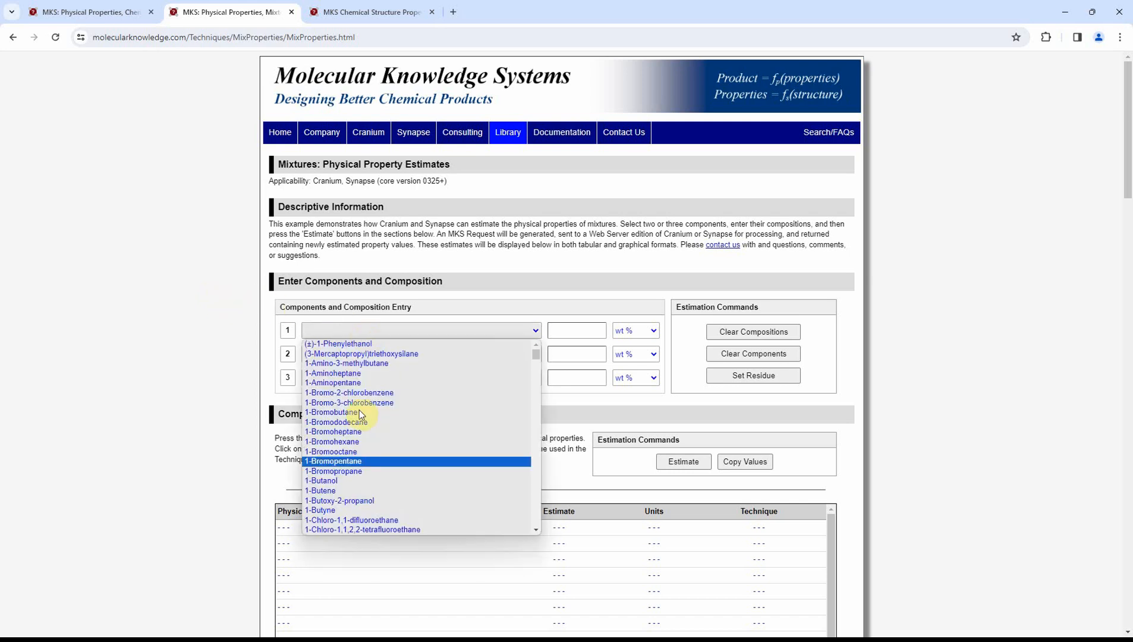
left_click(365, 481)
left_click(398, 355)
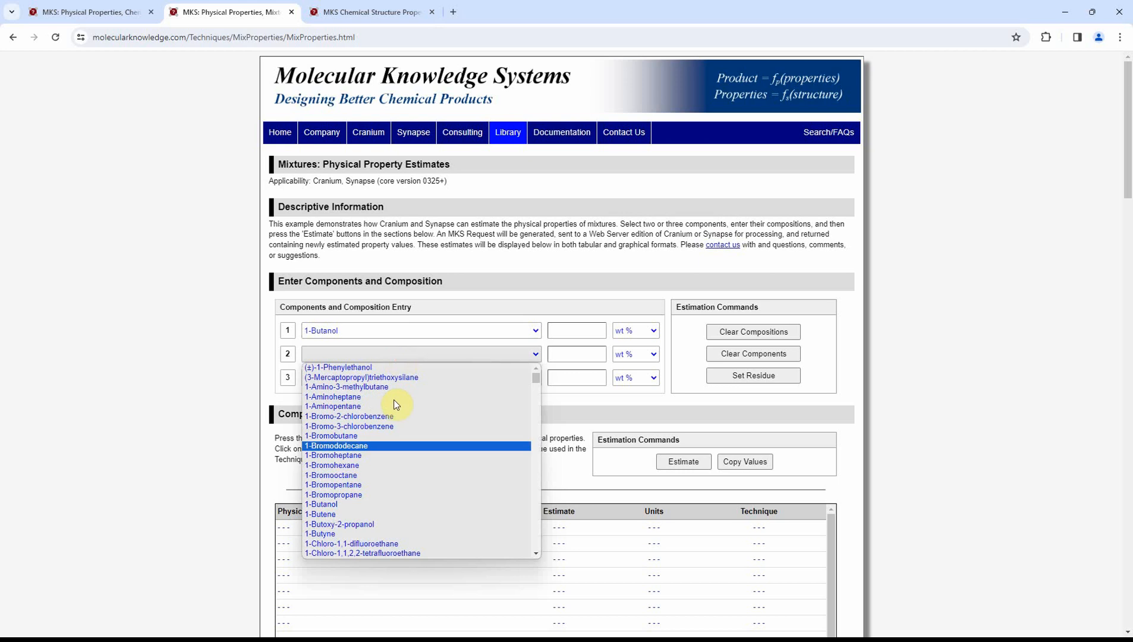
left_click(392, 524)
Set 1-Butanol to 34 wt %, fill the residue with the second component, and estimate the composition-dependent properties
left_click(568, 333)
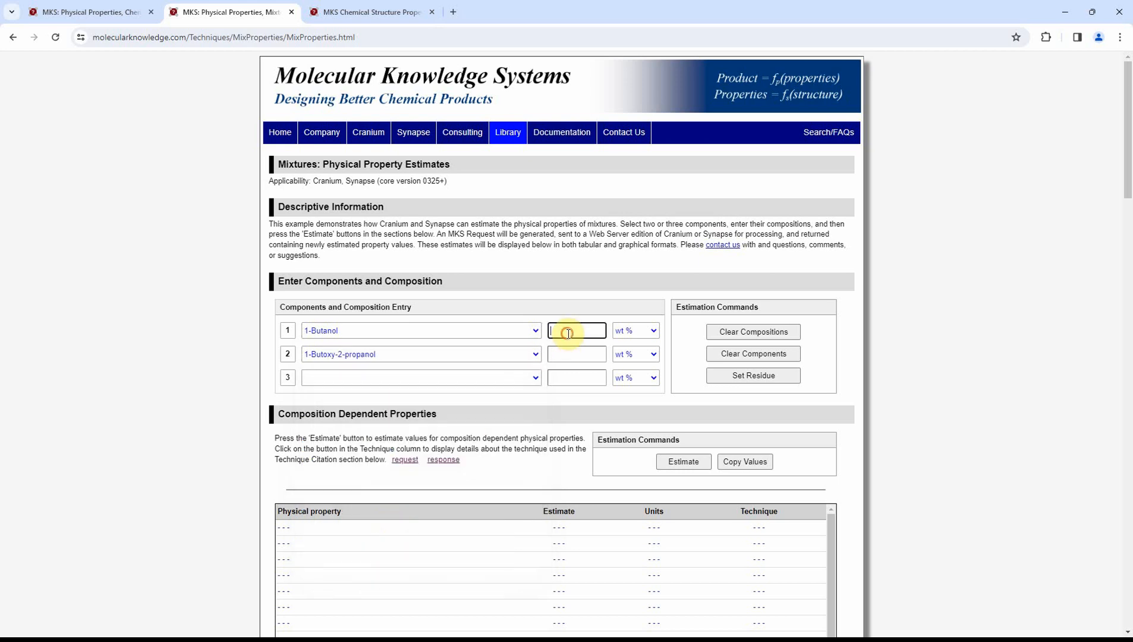
type("34")
left_click(726, 373)
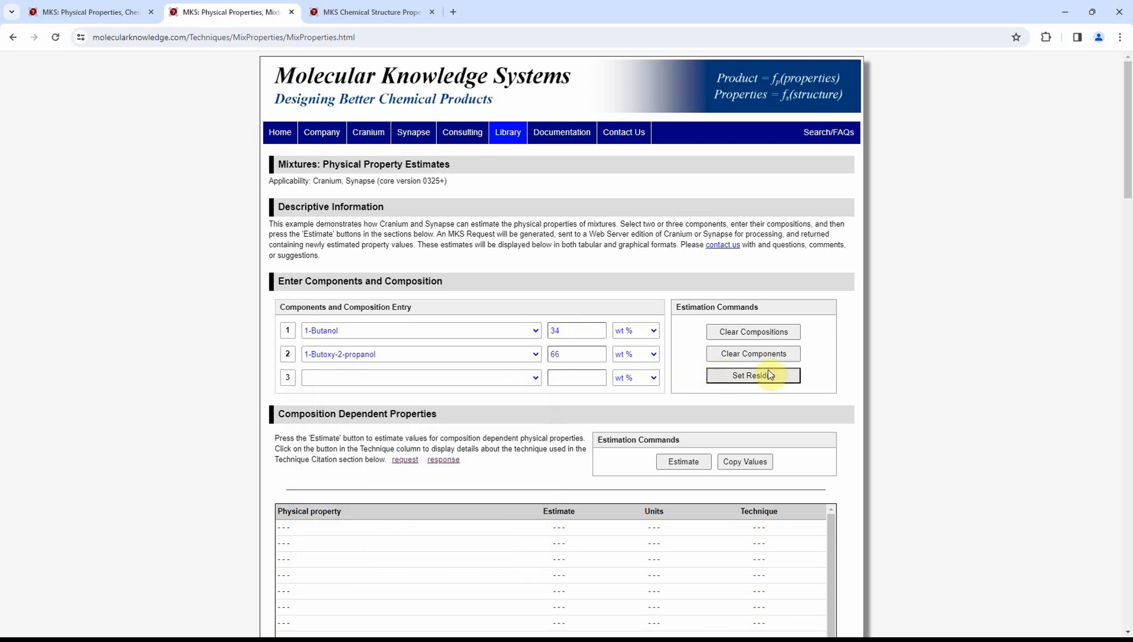
scroll(898, 348, "down", 4)
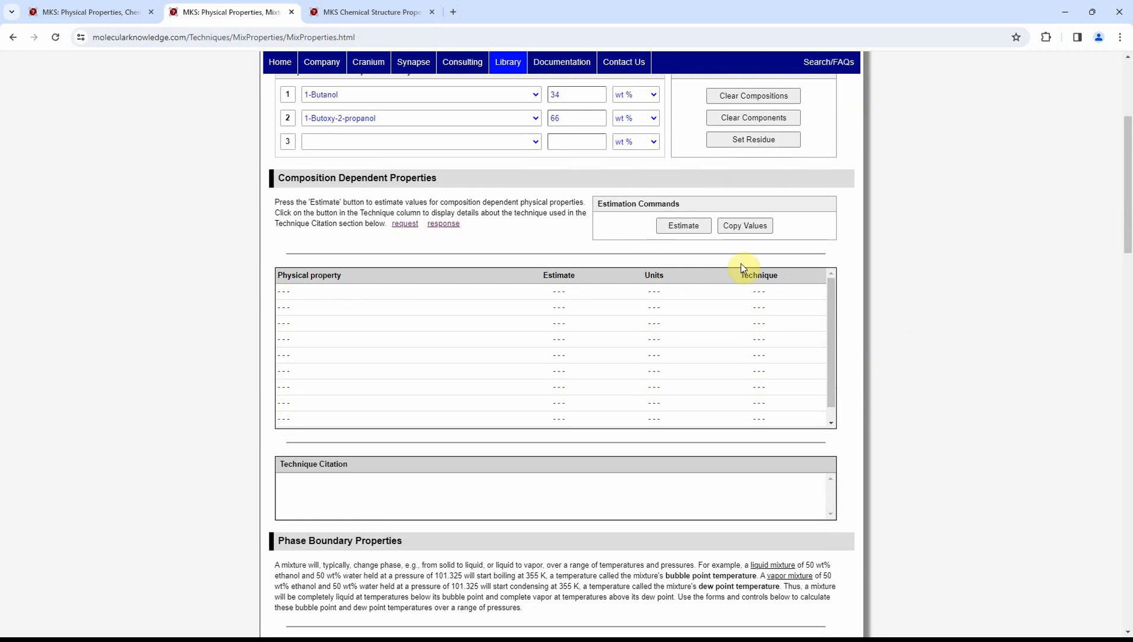
left_click(683, 229)
Request the mixture's phase boundary temperature estimates in K at a pressure of 333 kPa
scroll(886, 277, "down", 4)
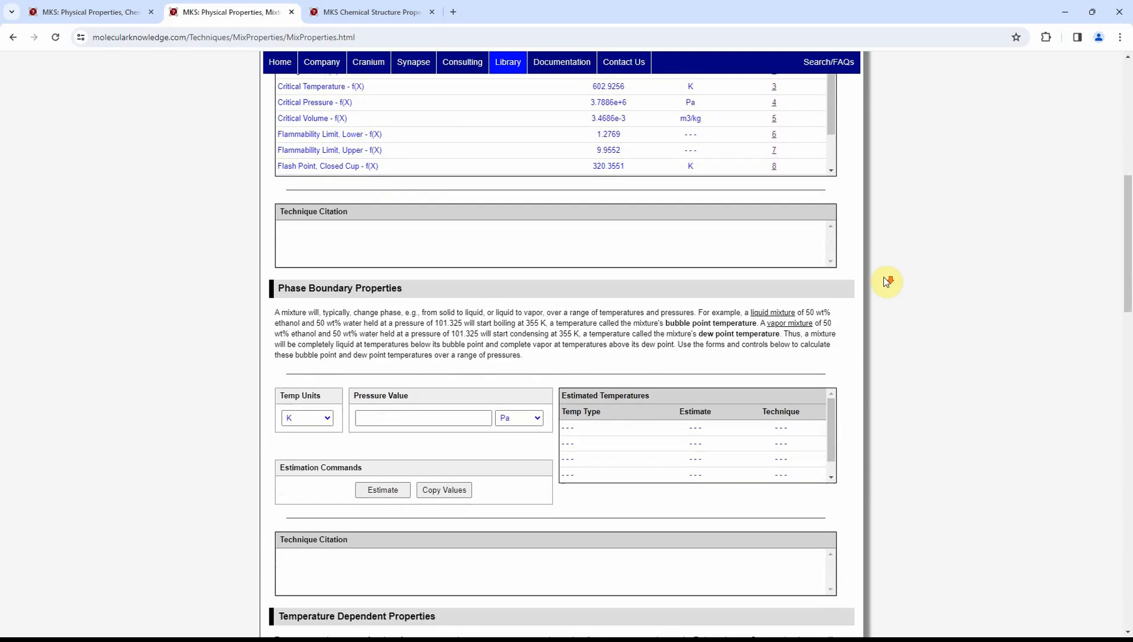
scroll(886, 281, "down", 3)
left_click(458, 258)
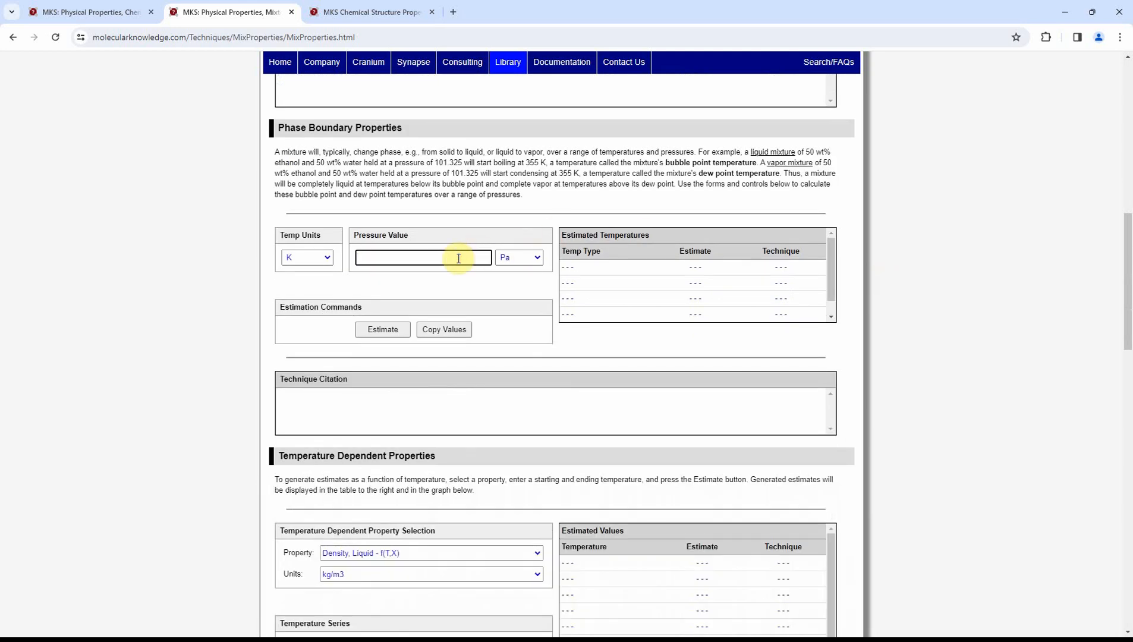
type("333")
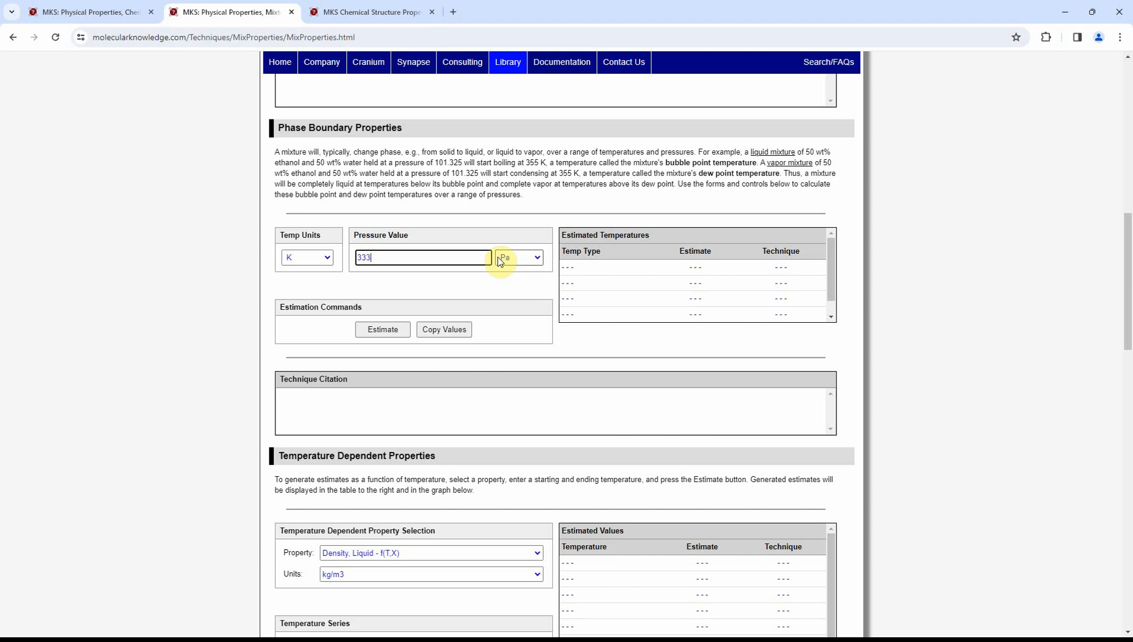
left_click(502, 260)
left_click(509, 319)
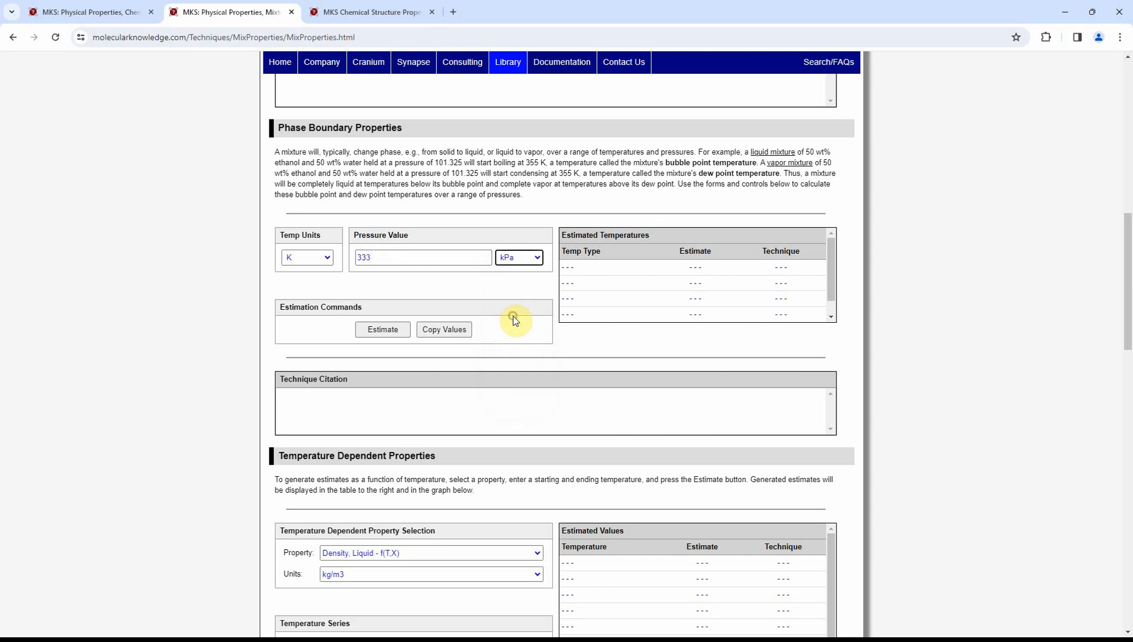
left_click(393, 333)
left_click(420, 333)
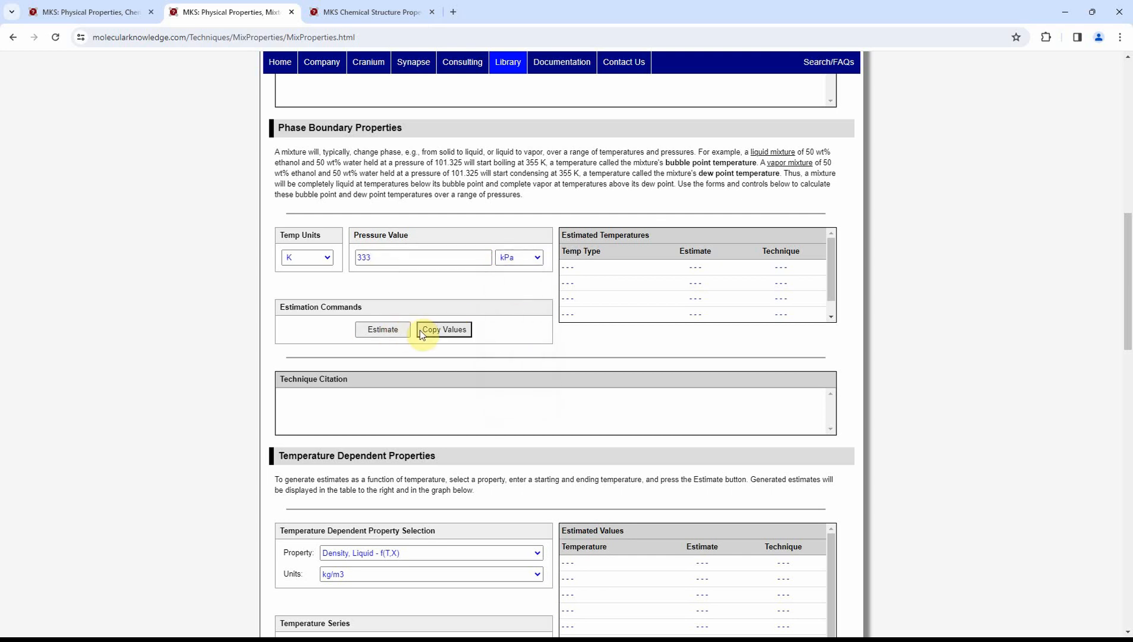
Estimate the mixture's liquid density over a temperature series from 333 K to 444 K and view the resulting graph
scroll(888, 338, "down", 5)
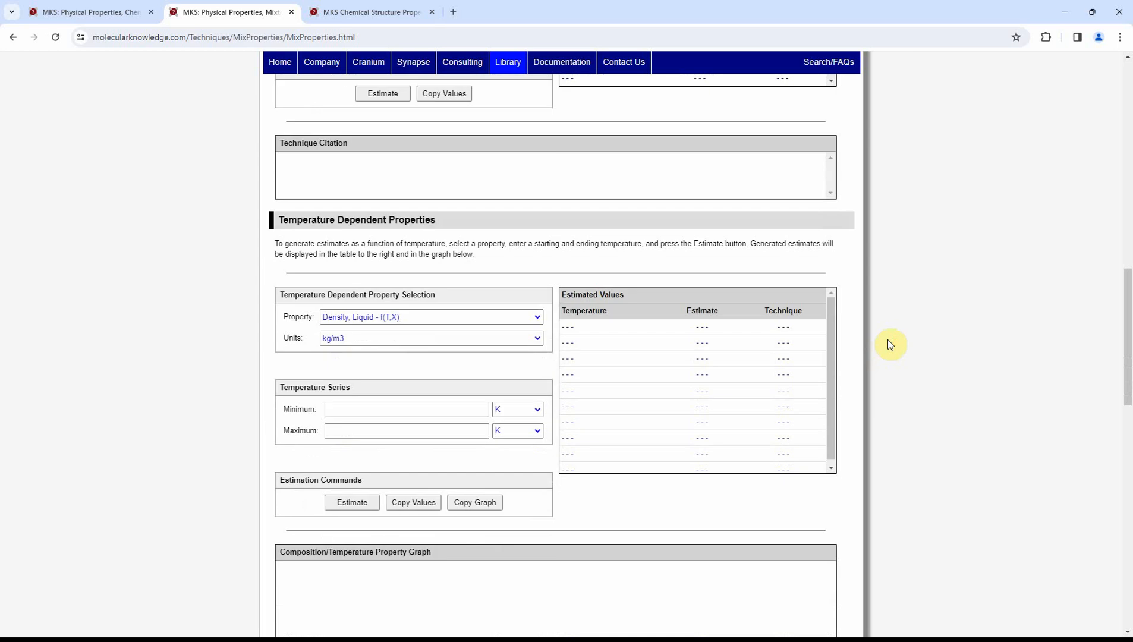
left_click(422, 350)
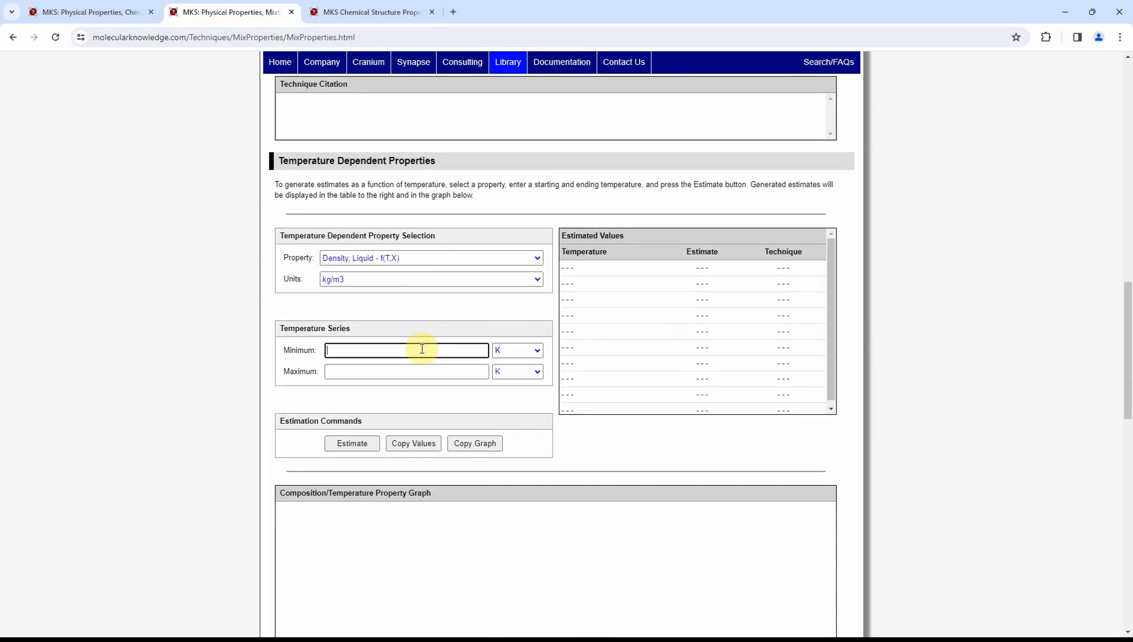
type("333")
left_click(410, 371)
type("444")
left_click(363, 444)
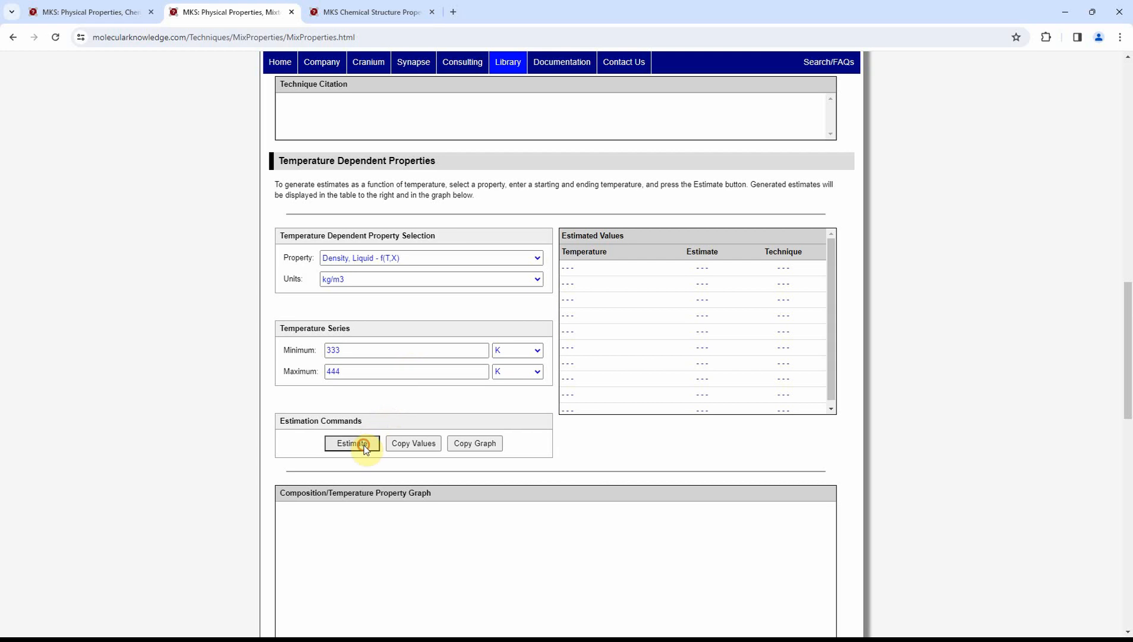
scroll(852, 427, "down", 3)
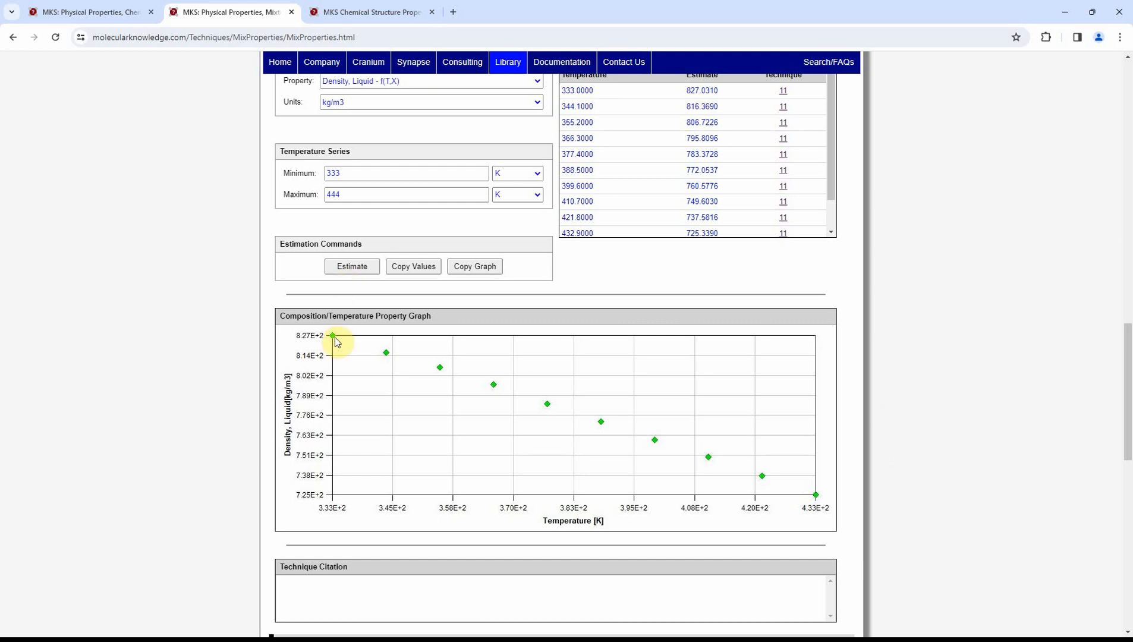
Switch to the chemical structure properties page and place six carbon atoms in a hexagonal ring in the structure editor
left_click(376, 13)
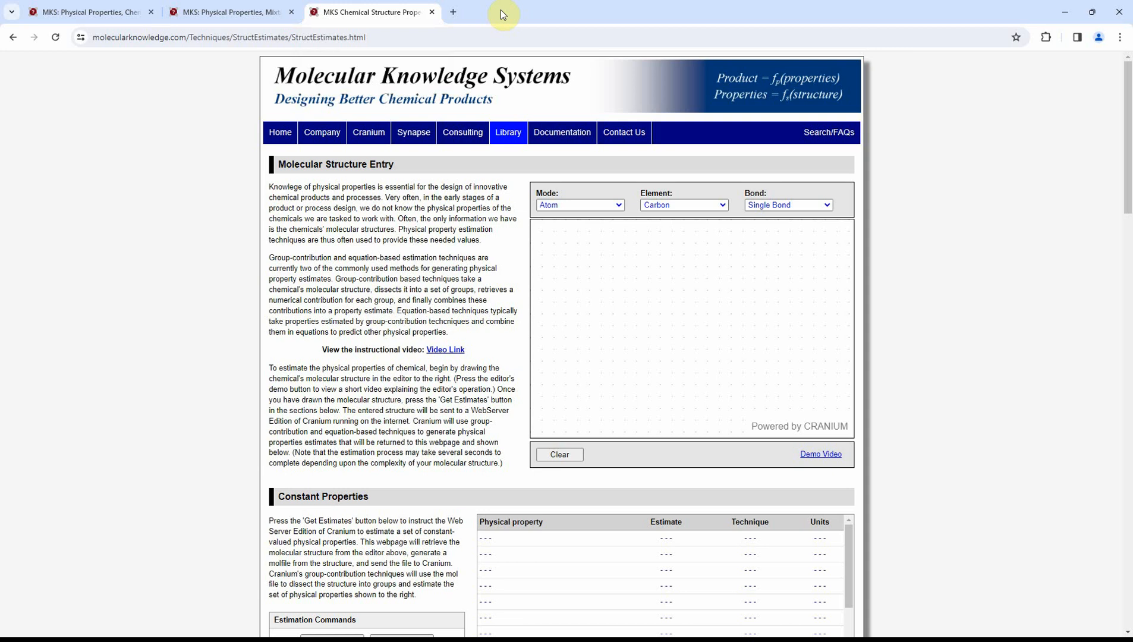
left_click(614, 255)
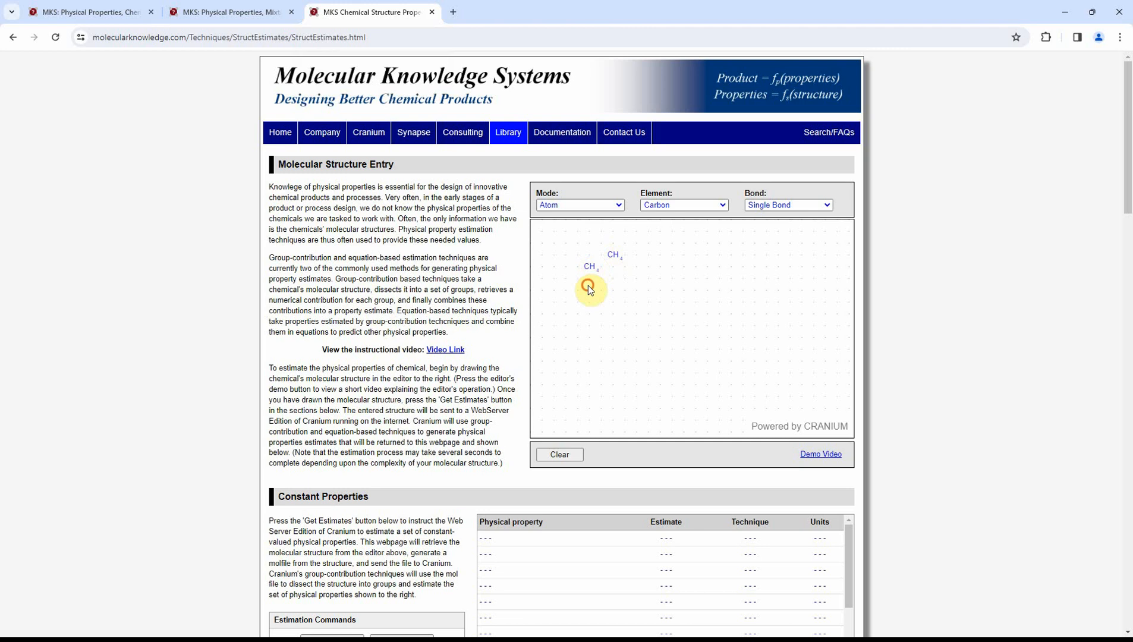
left_click(613, 300)
left_click(637, 291)
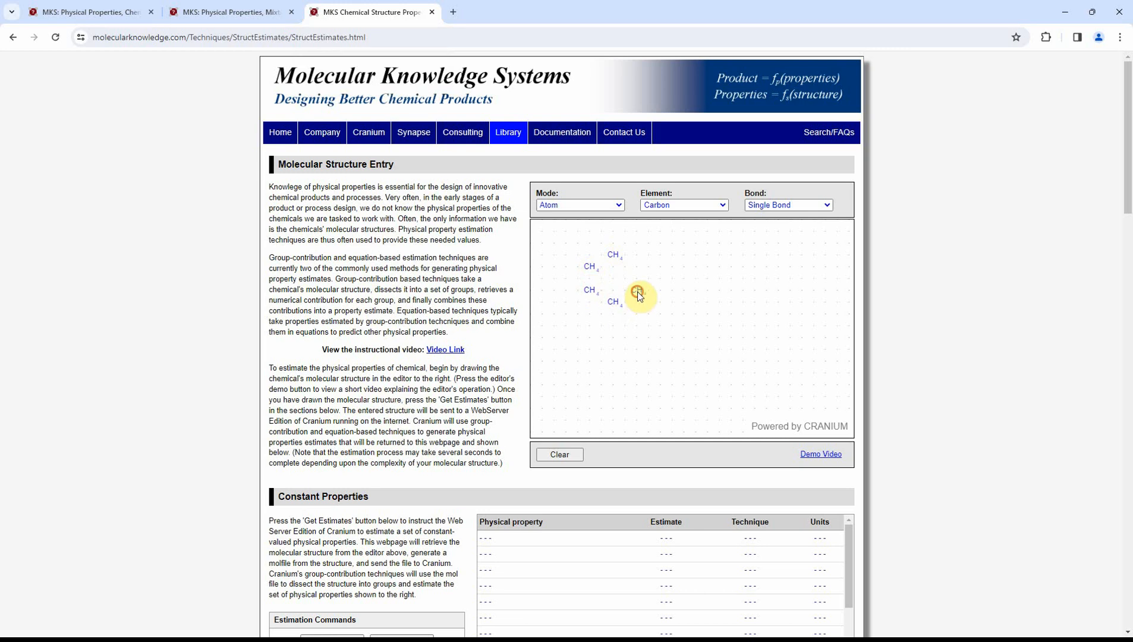
left_click(637, 269)
Place three chlorine atoms outside the ring, next to its bottom, lower-right and upper-right carbons
left_click(670, 205)
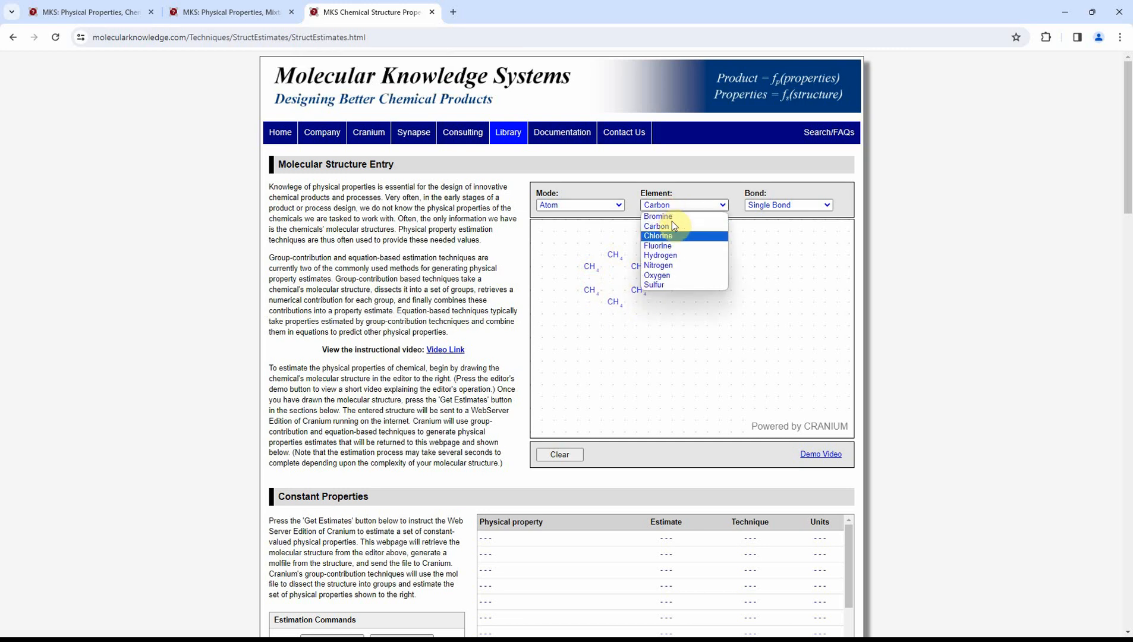
left_click(673, 235)
left_click(615, 326)
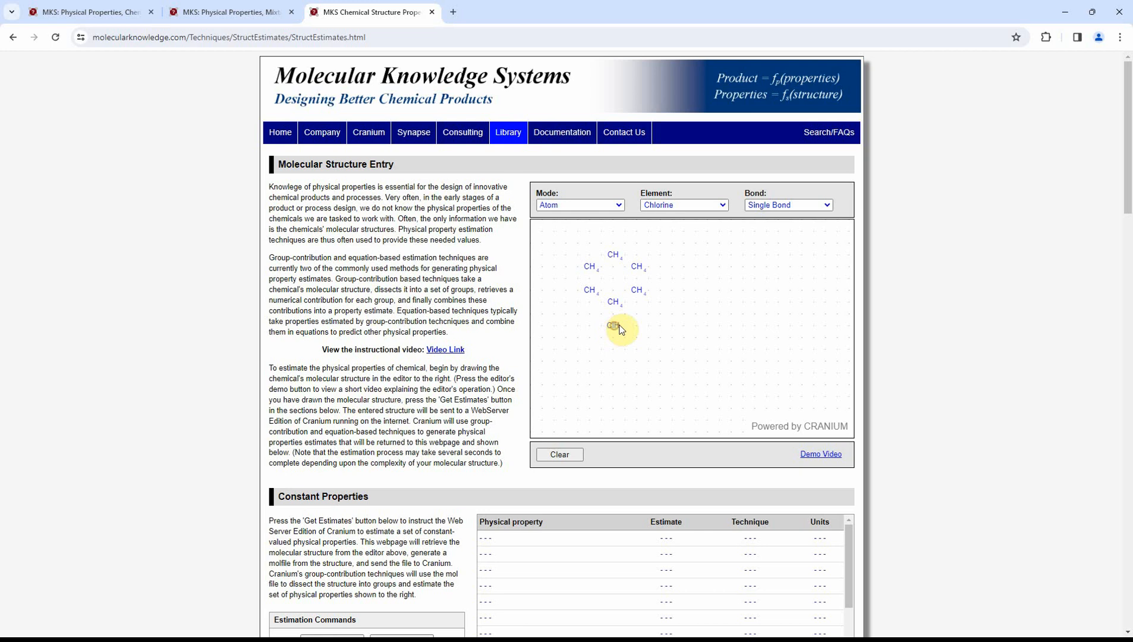
left_click(659, 302)
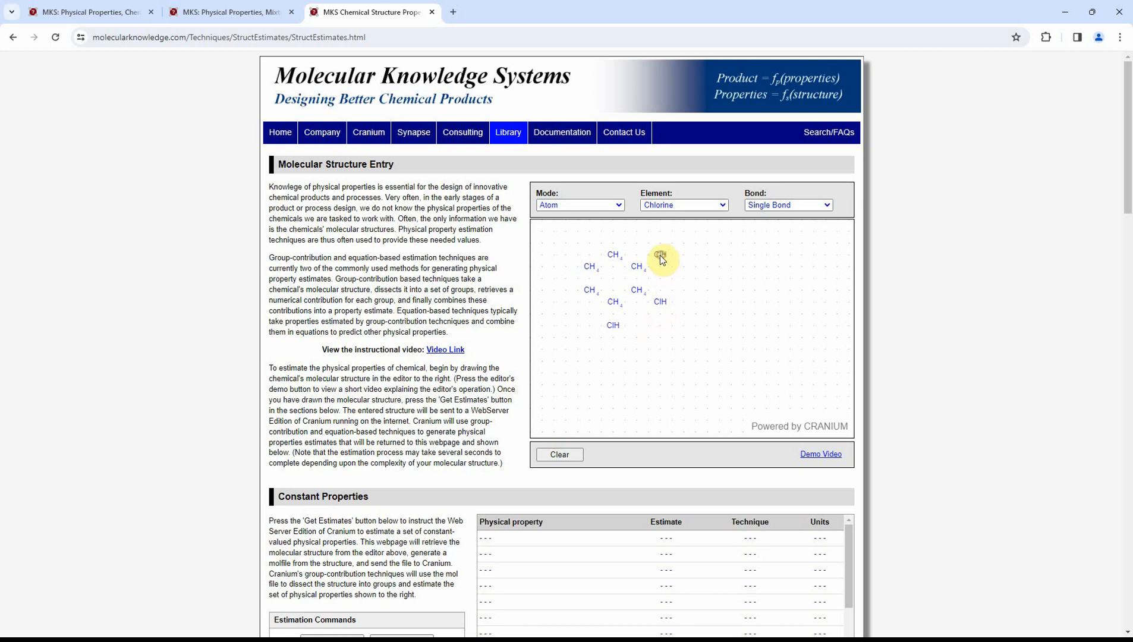
Connect the ring carbons with single bonds, leaving the two left carbons unjoined, and single-bond each chlorine to its adjacent carbon
left_click(597, 205)
left_click(578, 226)
left_click_drag(612, 254, 615, 303)
left_click_drag(614, 303, 659, 256)
left_click_drag(592, 271, 592, 268)
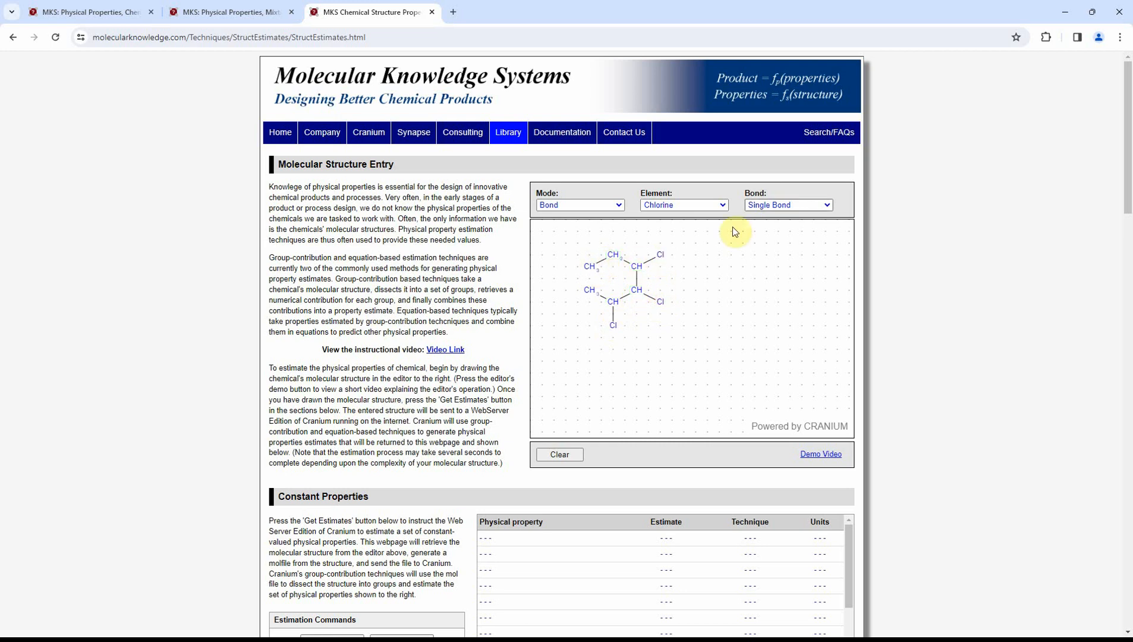
Close the ring with a double bond between the two left carbons
left_click(752, 205)
left_click(758, 233)
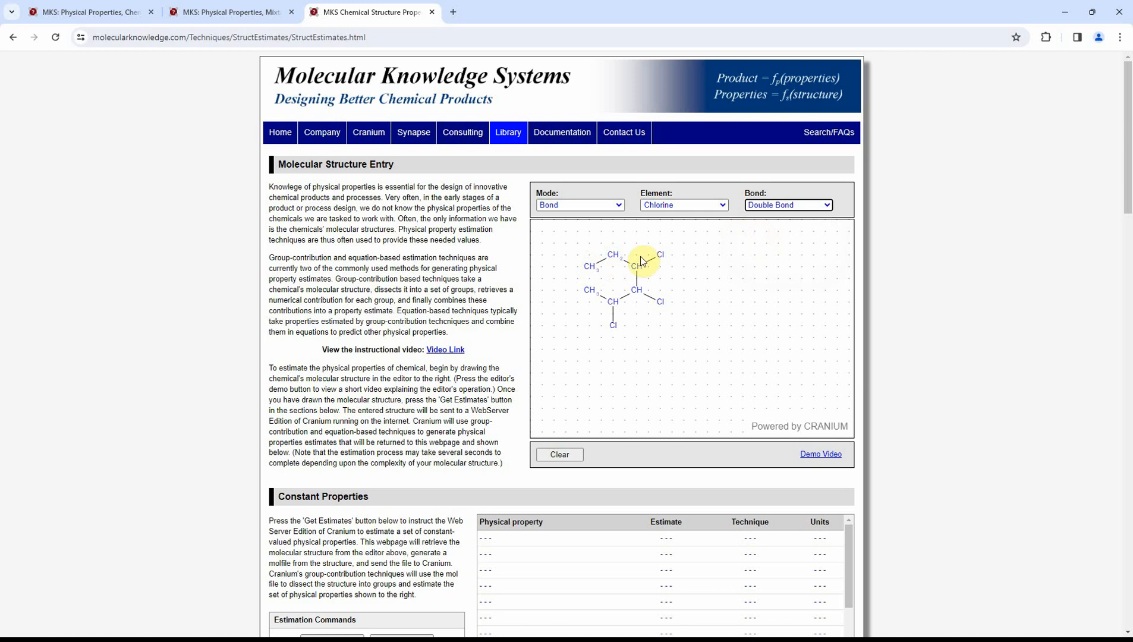
left_click_drag(590, 268, 593, 292)
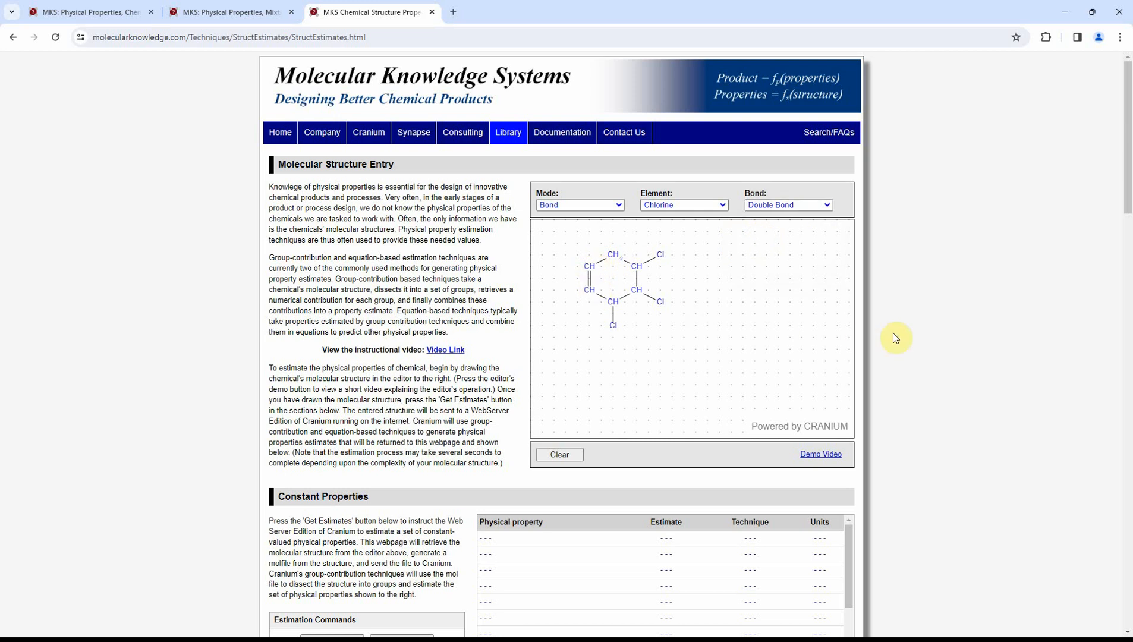
Get the constant property estimates for the drawn molecular structure
scroll(898, 333, "down", 4)
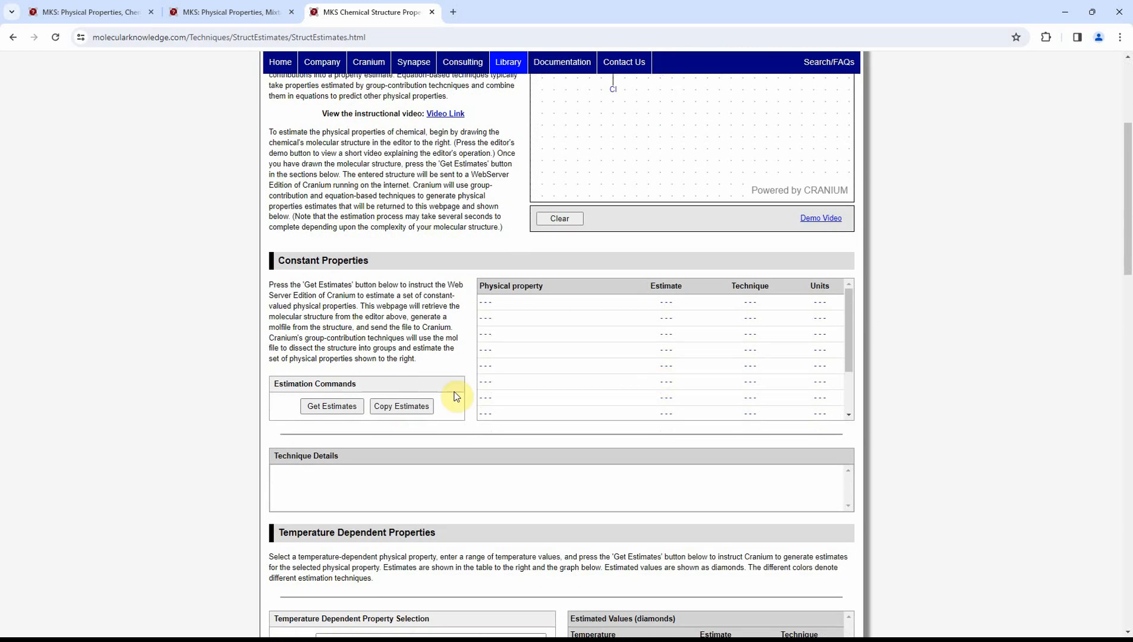
left_click(330, 405)
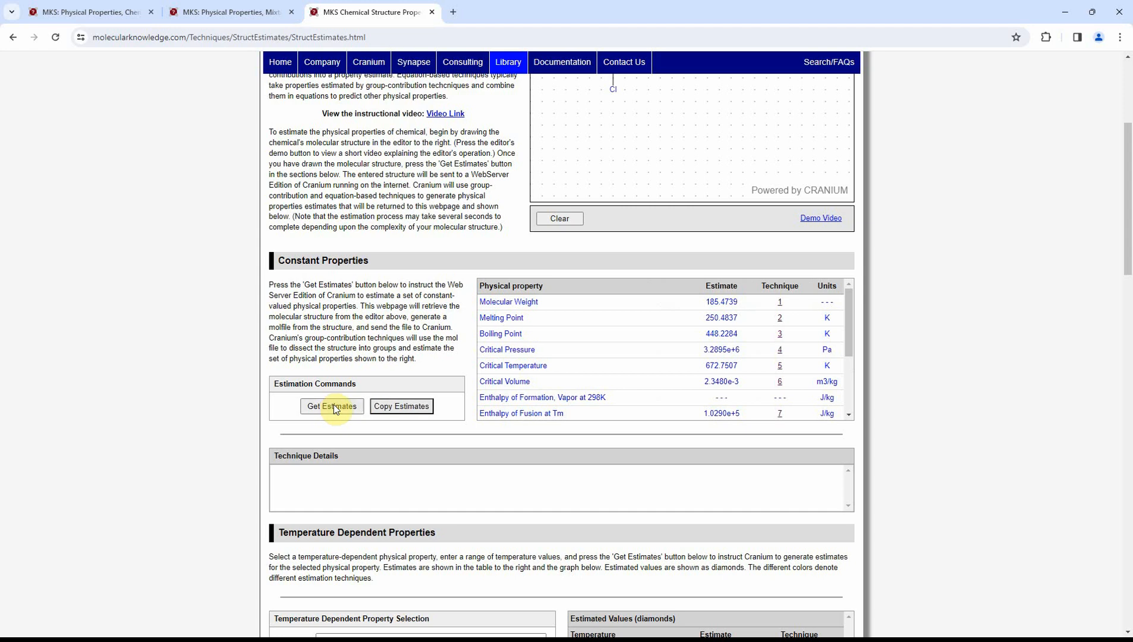
View the technique details for melting point, boiling point, critical pressure, critical temperature, critical volume and enthalpy of fusion
left_click(779, 320)
left_click(779, 335)
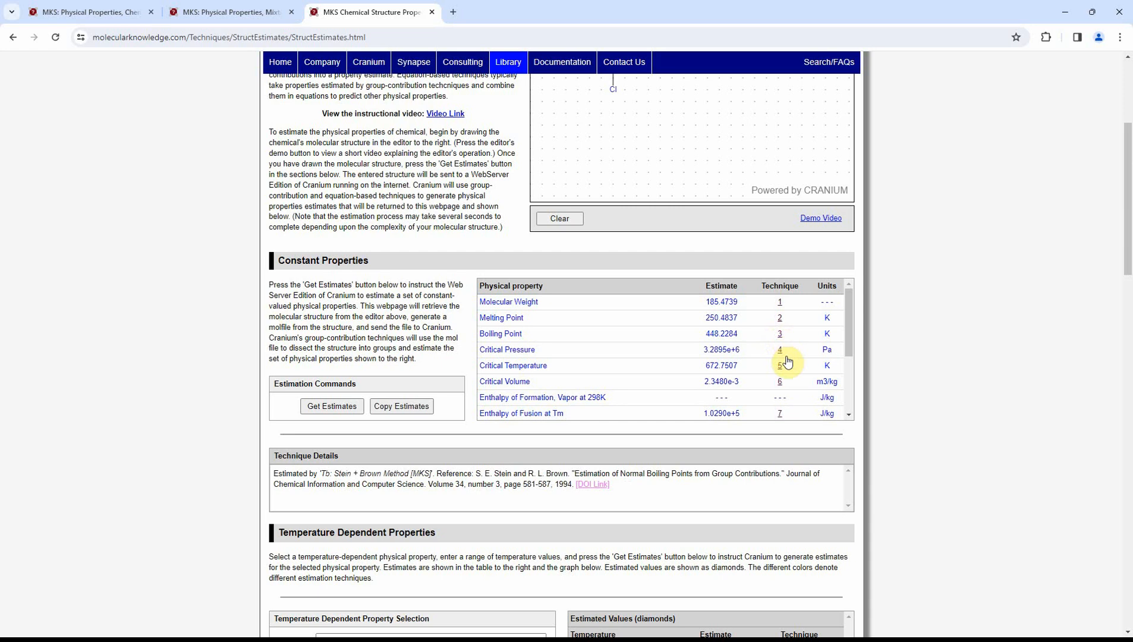
left_click(782, 352)
left_click(781, 367)
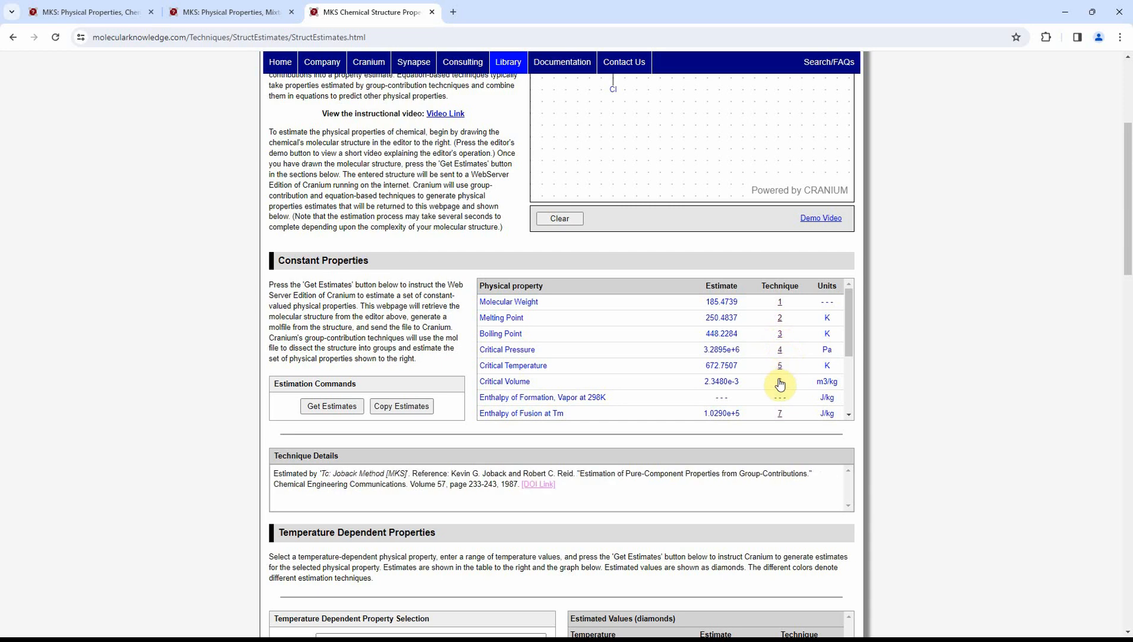
left_click(779, 384)
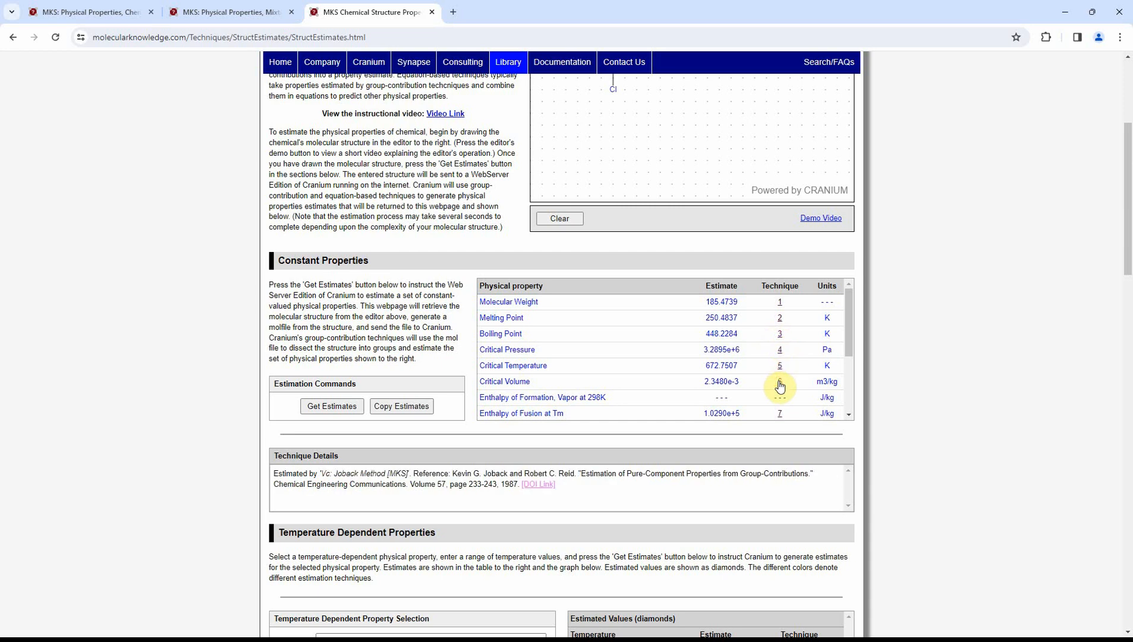
left_click(779, 415)
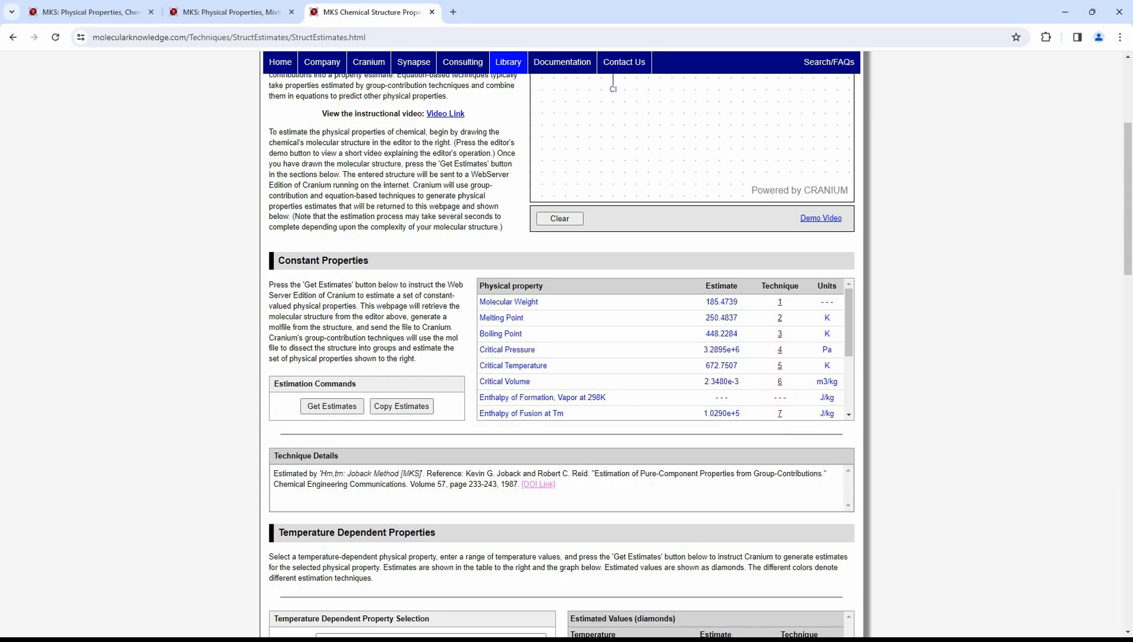